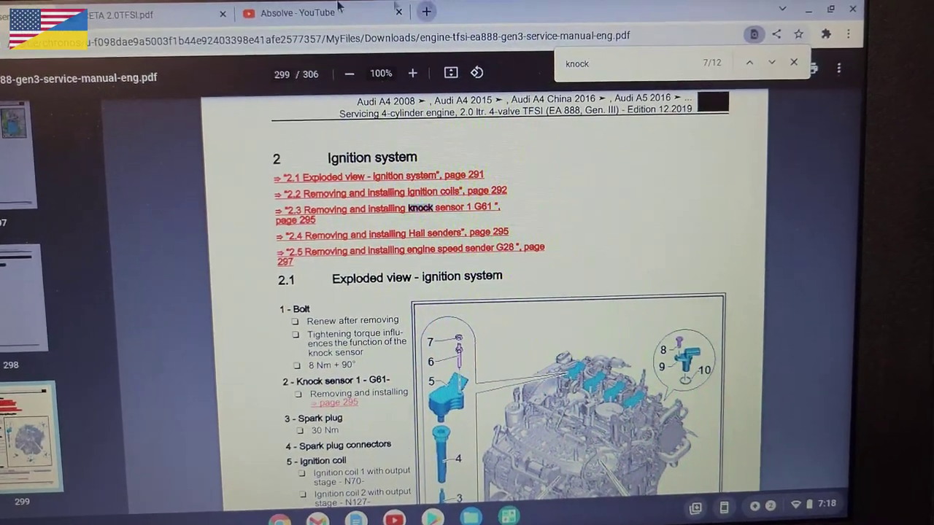
Step: Look up the knock sensor's tightening specification in the CETA 2.0TFSI PDF alongside the EA888 engine service manual
{"action": "left_click", "coordinate": [159, 8]}
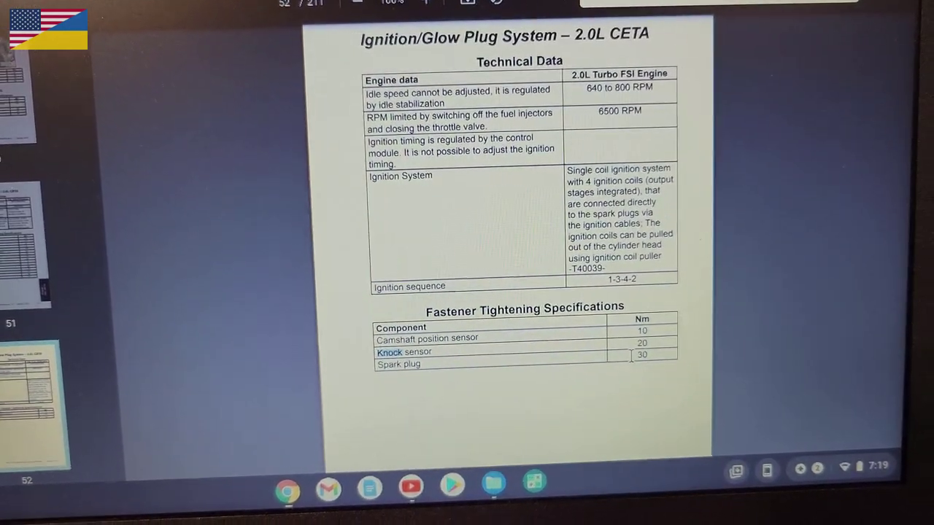
{"action": "key", "text": "ctrl+Tab"}
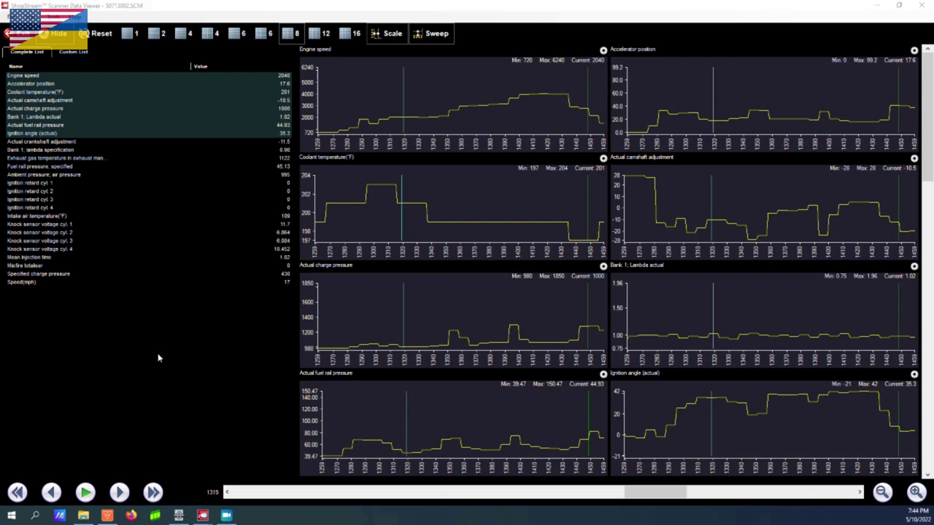
Step: Compare engine speed, accelerator position and actual ignition angle between recordings 50713002.SCM at frame 1319 and 50111002.SCM at frame 1284
{"action": "left_click", "coordinate": [149, 78]}
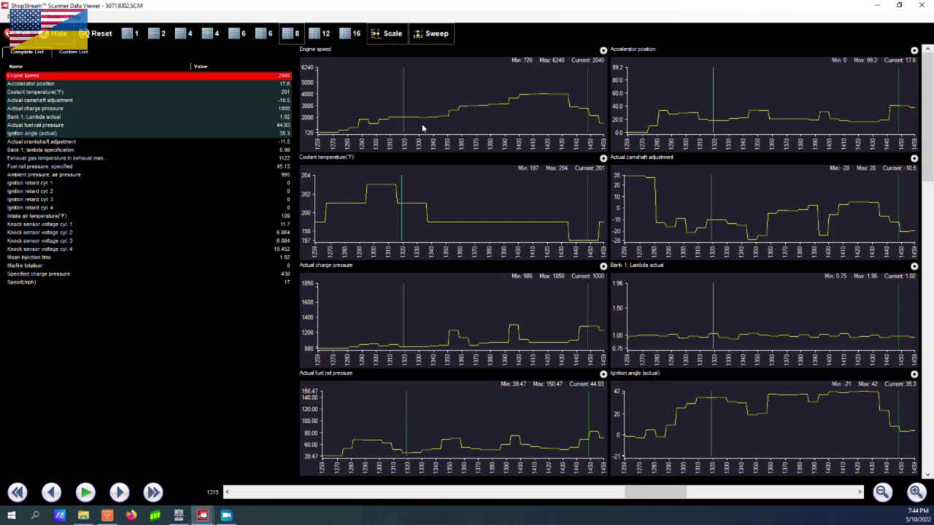
{"action": "mouse_move", "coordinate": [202, 516]}
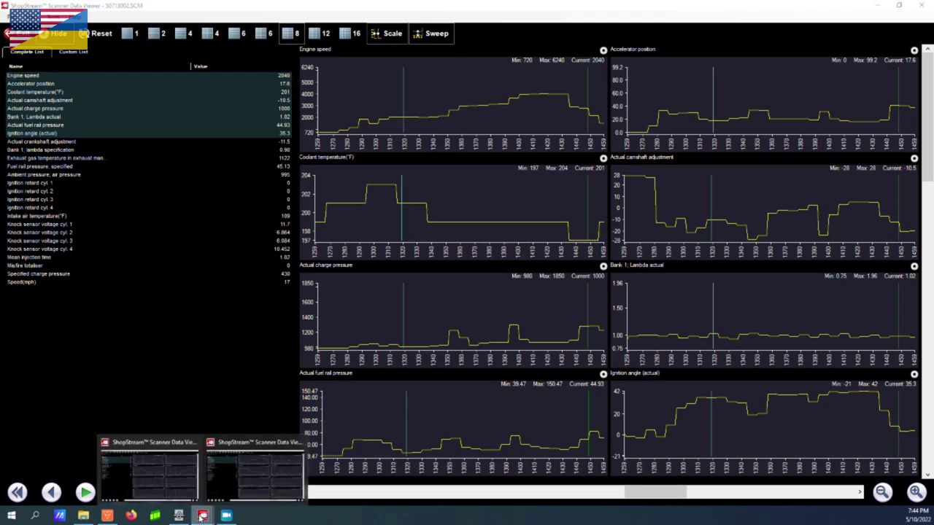
{"action": "left_click", "coordinate": [219, 467]}
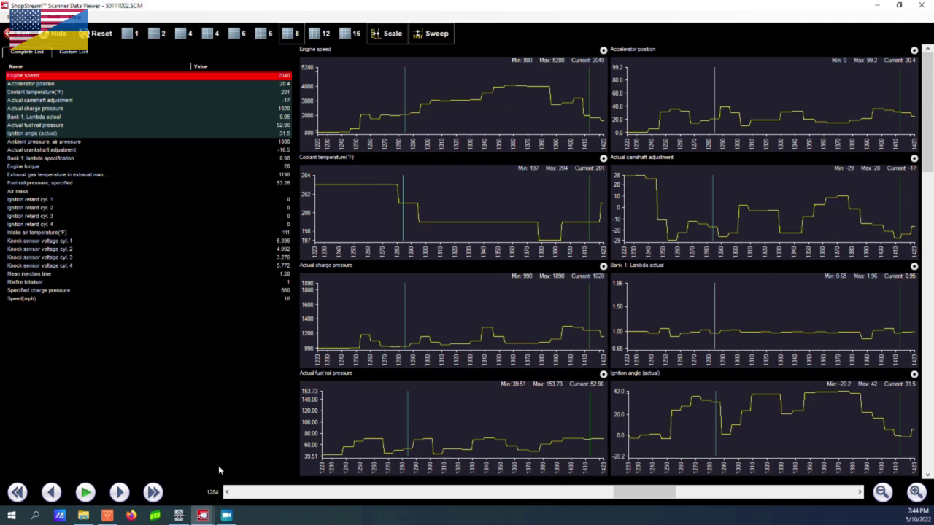
{"action": "left_click", "coordinate": [277, 83]}
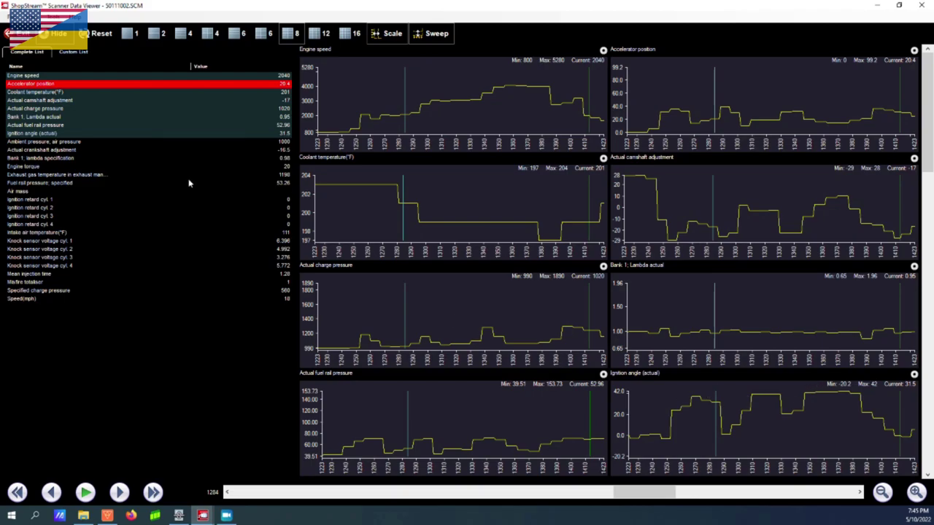
{"action": "left_click", "coordinate": [93, 135]}
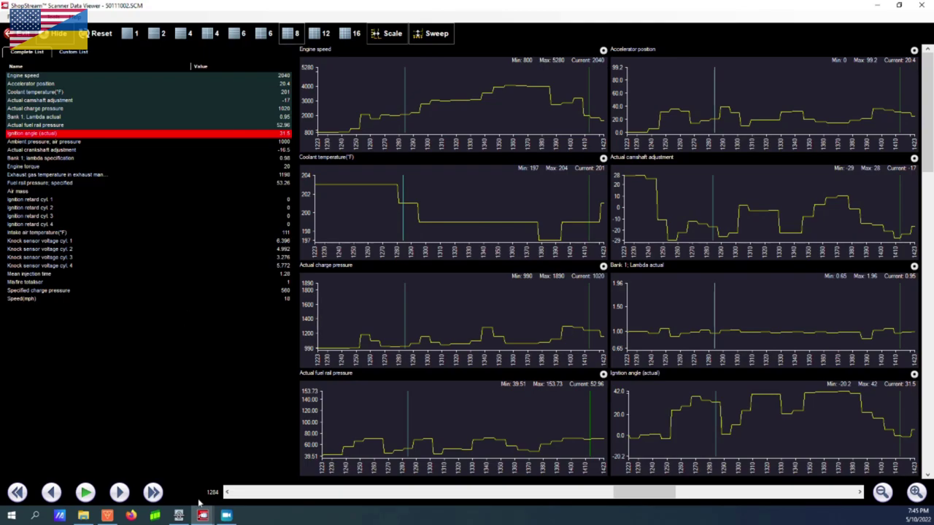
{"action": "mouse_move", "coordinate": [202, 517]}
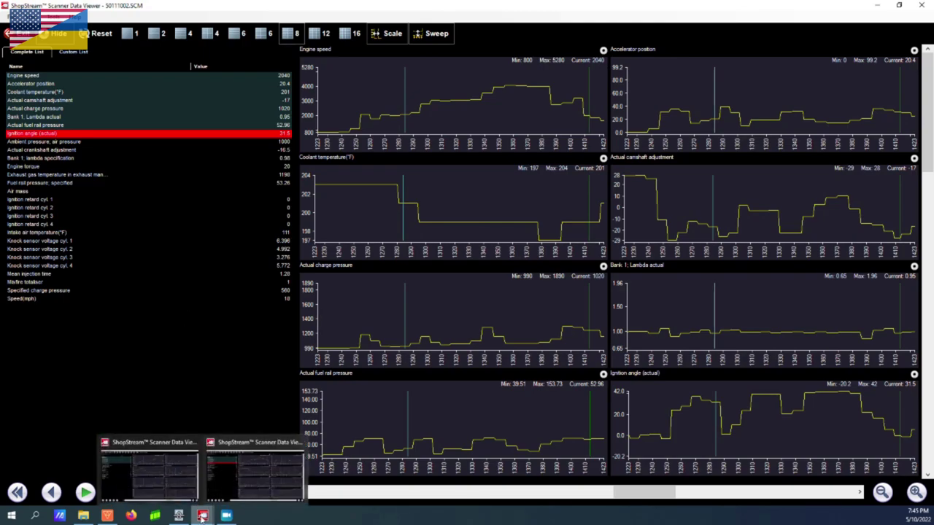
{"action": "left_click", "coordinate": [167, 481]}
{"action": "left_click", "coordinate": [55, 133]}
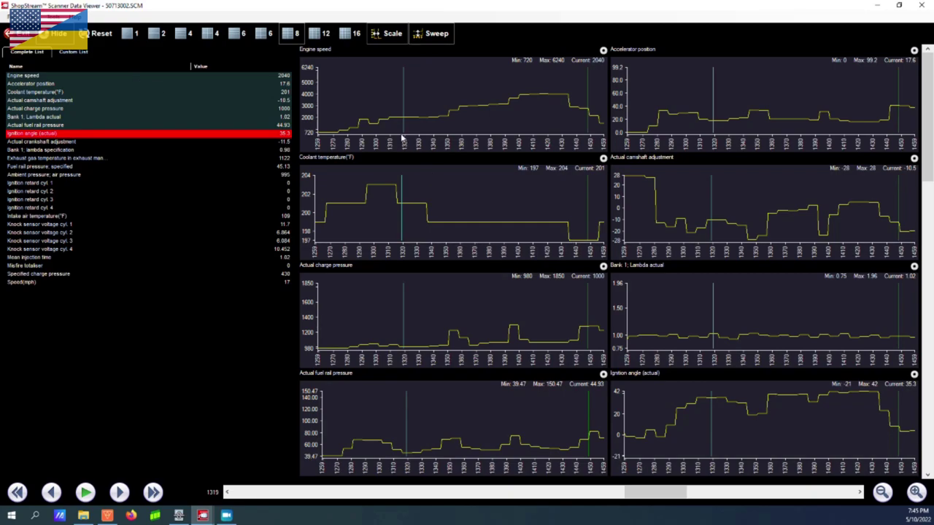
Step: Move the graph cursors to the 3000 rpm plateau, frame 1369 in 50713002.SCM and frame 1320 in 50111002.SCM
{"action": "left_click_drag", "start_coordinate": [404, 134], "coordinate": [476, 130]}
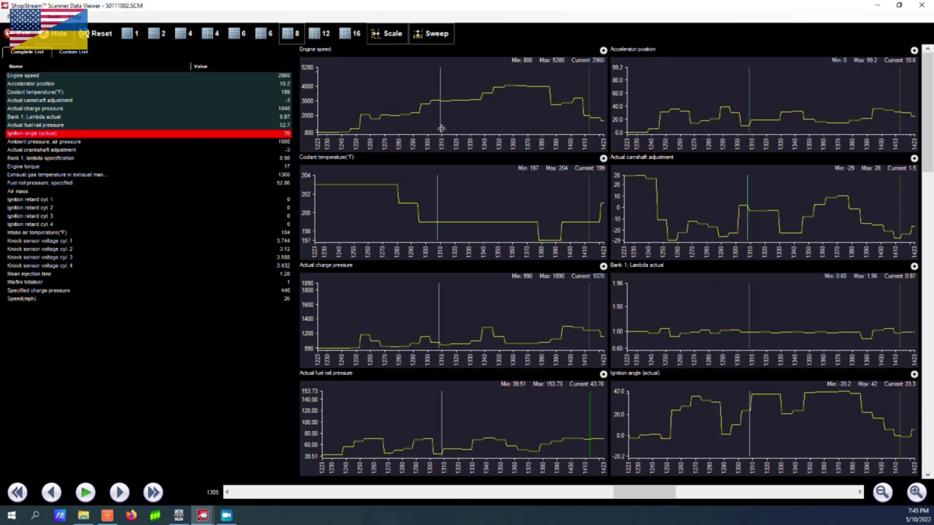
{"action": "left_click_drag", "start_coordinate": [442, 129], "coordinate": [456, 132]}
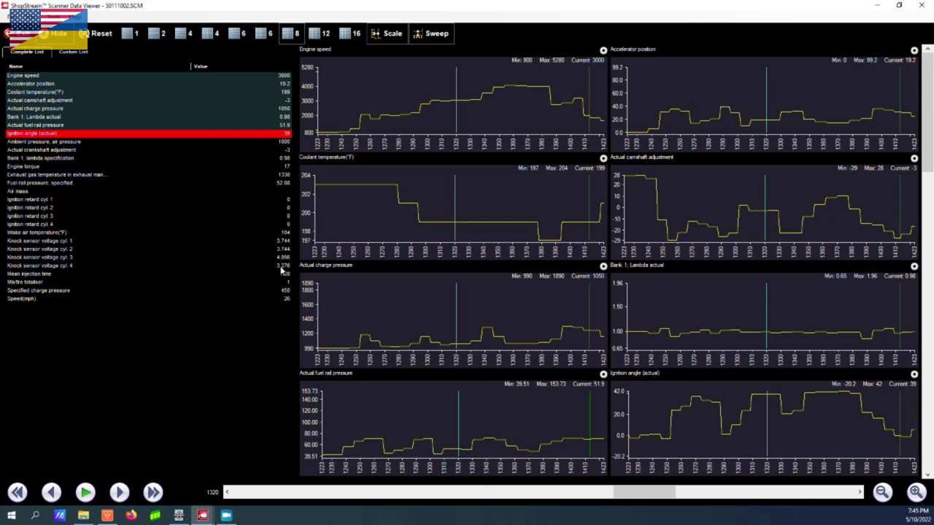
{"action": "mouse_move", "coordinate": [204, 513]}
{"action": "left_click", "coordinate": [252, 471]}
{"action": "key", "text": "alt+Tab"}
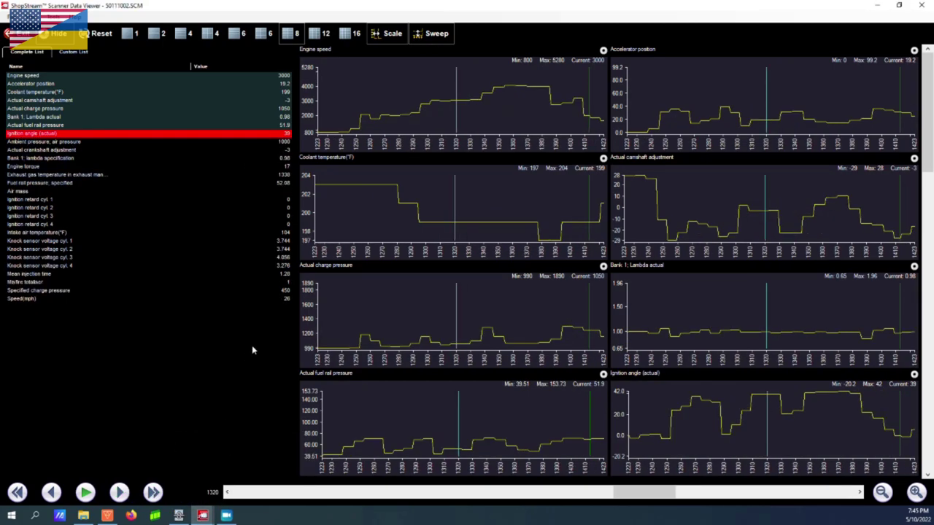
Step: Compare specified charge pressure, vehicle speed and accelerator position at the 3000 rpm cursor position in both recordings
{"action": "mouse_move", "coordinate": [203, 513]}
{"action": "left_click", "coordinate": [210, 496]}
{"action": "left_click", "coordinate": [223, 276]}
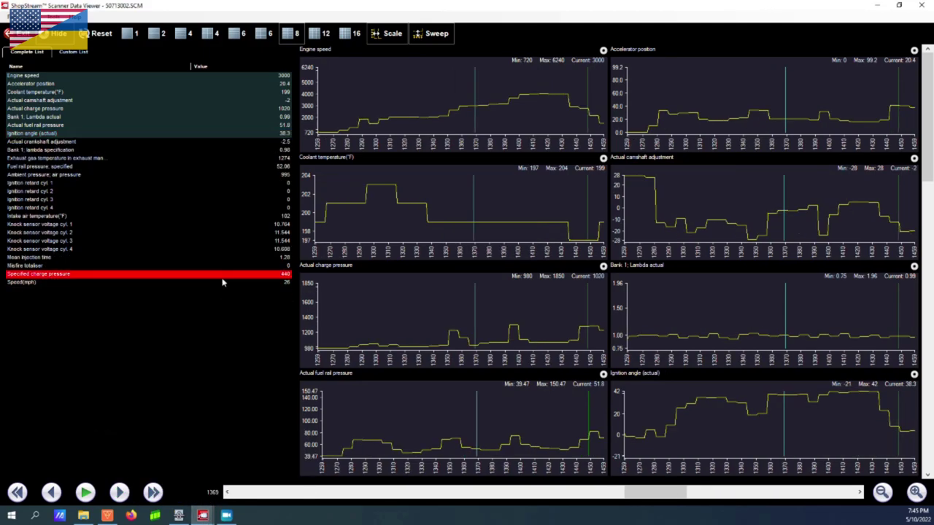
{"action": "left_click", "coordinate": [222, 284]}
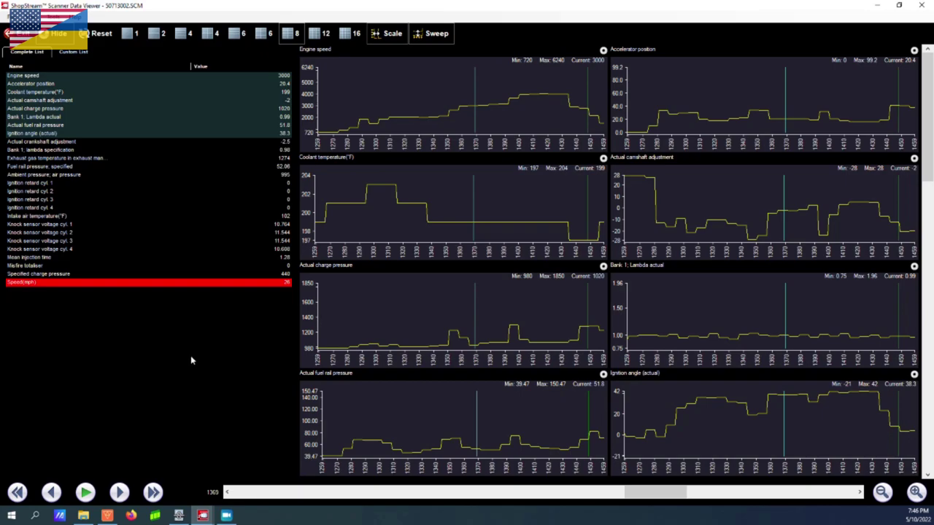
{"action": "left_click", "coordinate": [255, 84]}
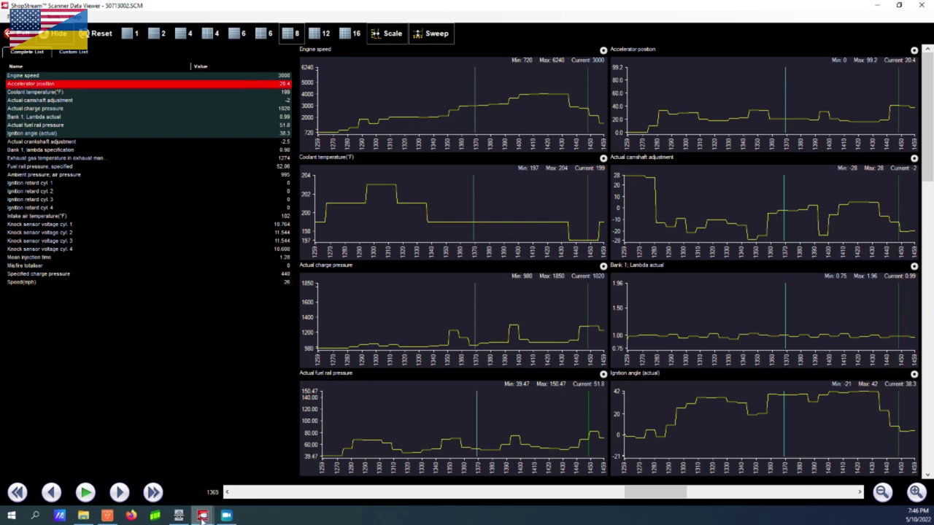
{"action": "mouse_move", "coordinate": [202, 516]}
{"action": "left_click", "coordinate": [241, 474]}
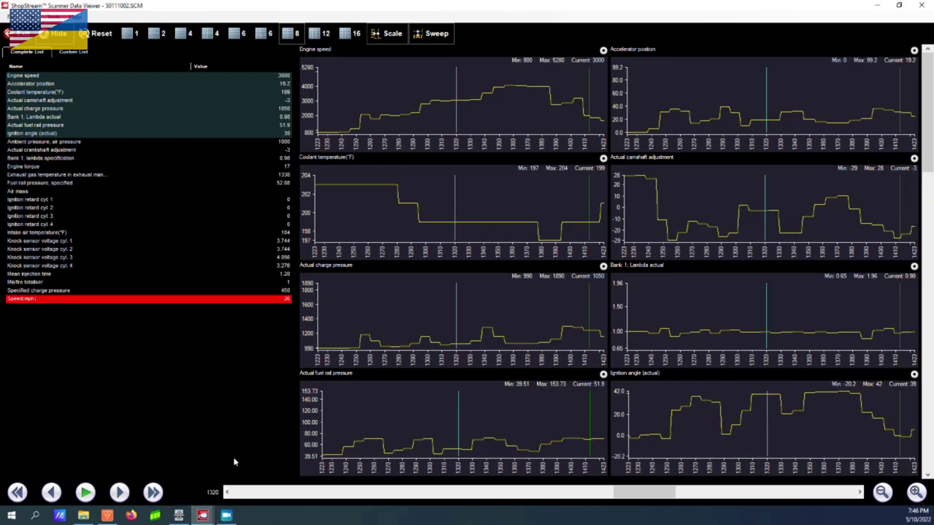
{"action": "left_click", "coordinate": [225, 84]}
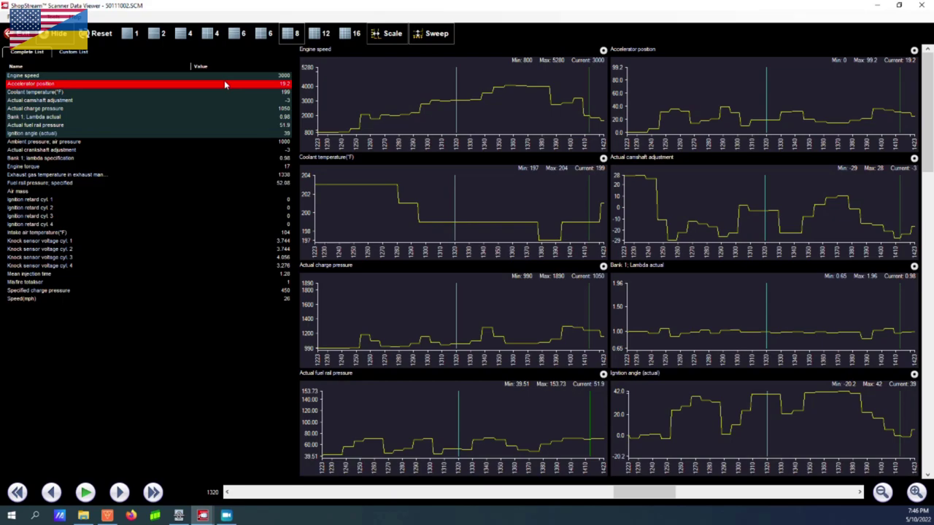
Step: Compare exhaust gas temperature in the exhaust manifold between the two recordings at 3000 rpm, also checking the lambda specification in 50713002.SCM
{"action": "left_click", "coordinate": [254, 175]}
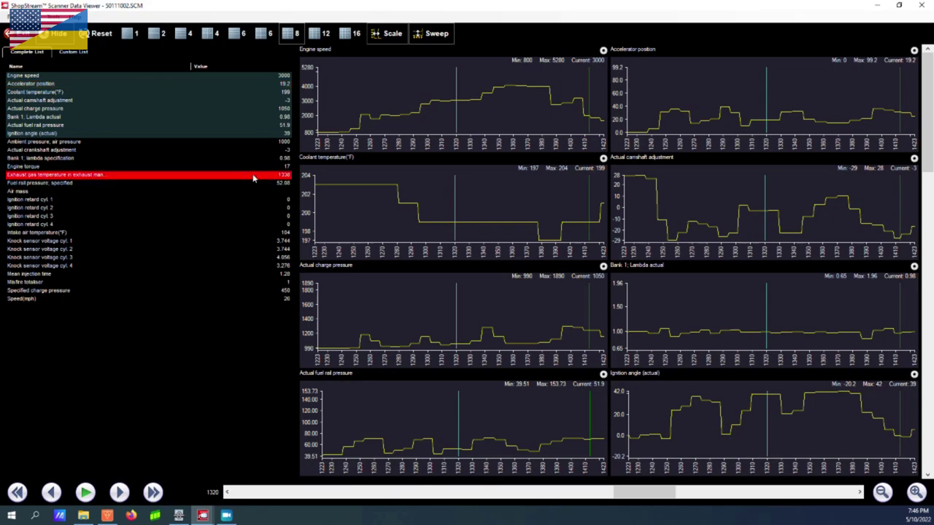
{"action": "left_click", "coordinate": [204, 515]}
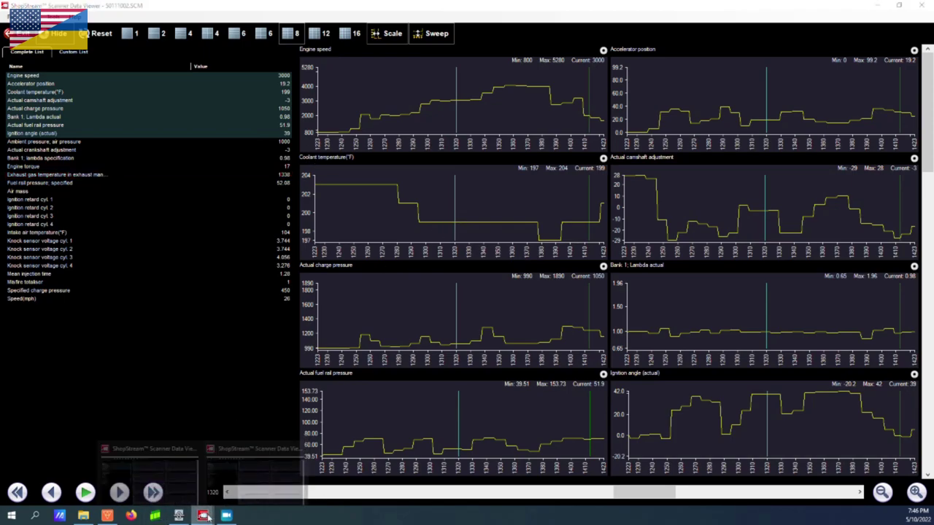
{"action": "left_click", "coordinate": [173, 475]}
{"action": "left_click", "coordinate": [262, 151]}
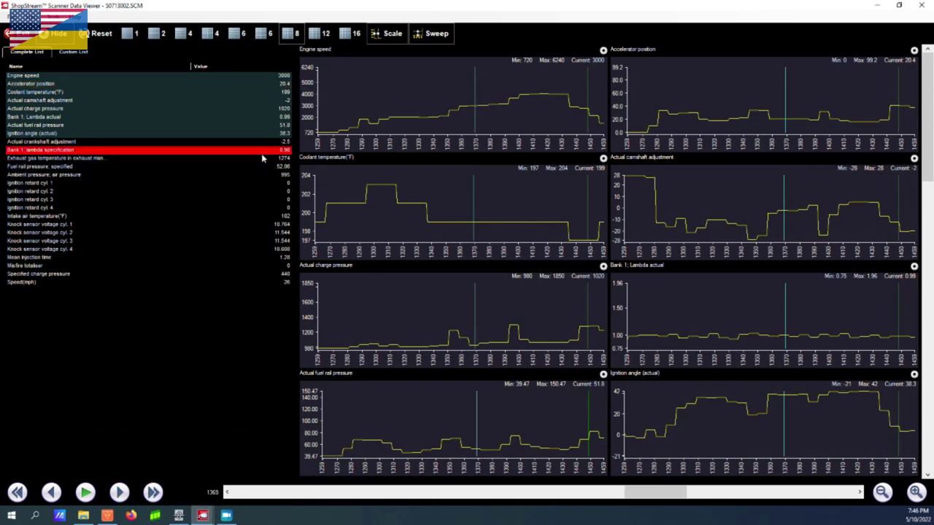
{"action": "left_click", "coordinate": [259, 158]}
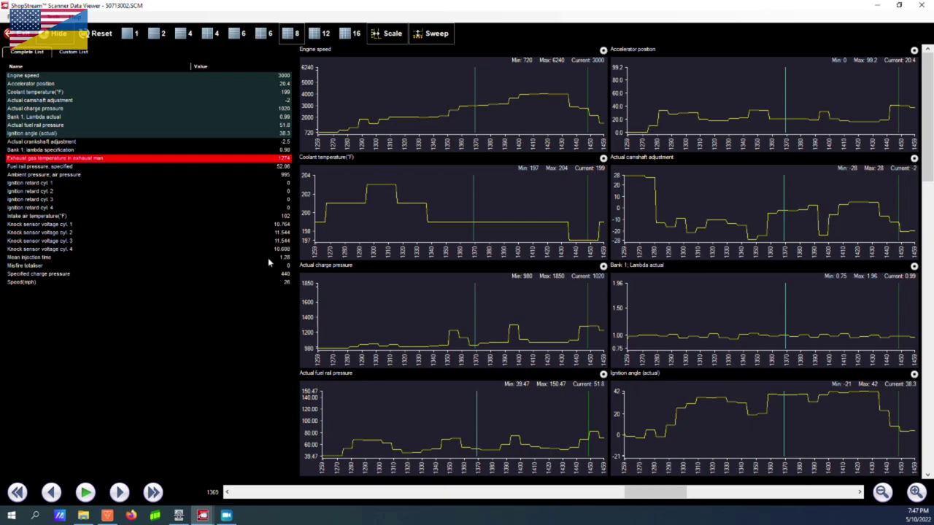
{"action": "left_click", "coordinate": [202, 515]}
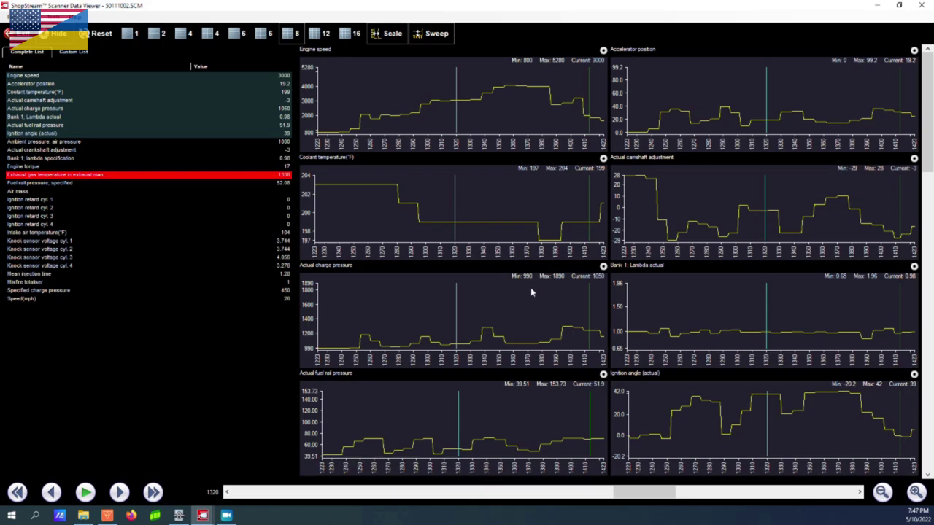
Step: Move the graph cursors to the 4000 rpm plateau, about frame 1420 in 50713002.SCM and frame 1366 in 50111002.SCM
{"action": "left_click", "coordinate": [202, 515]}
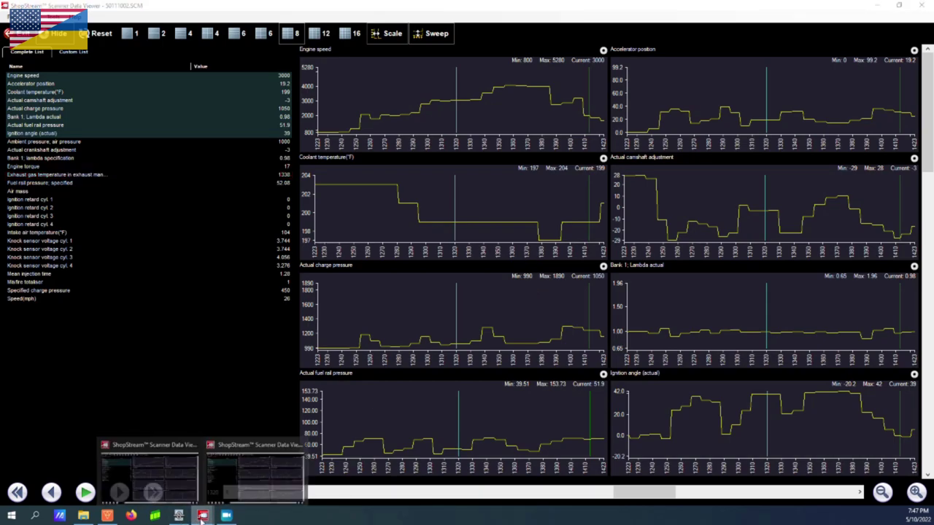
{"action": "left_click", "coordinate": [156, 465]}
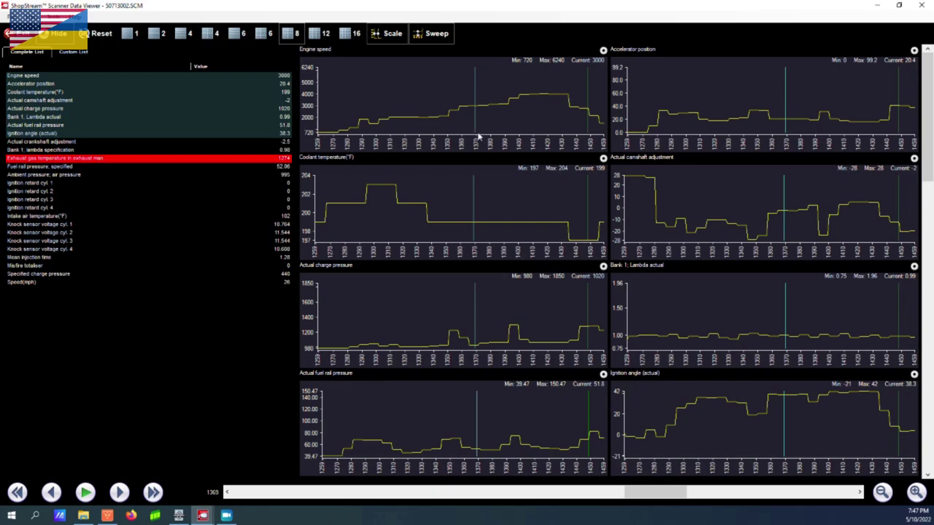
{"action": "mouse_move", "coordinate": [206, 518]}
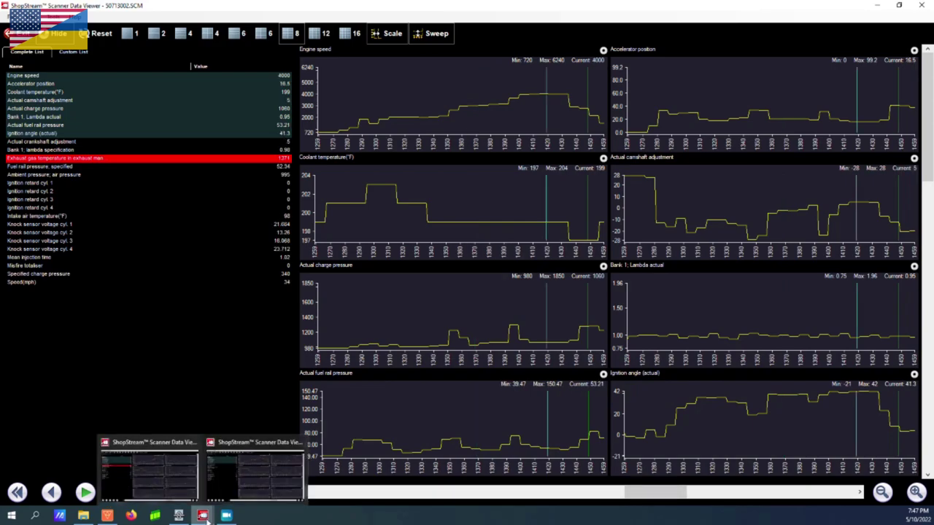
{"action": "left_click", "coordinate": [255, 474]}
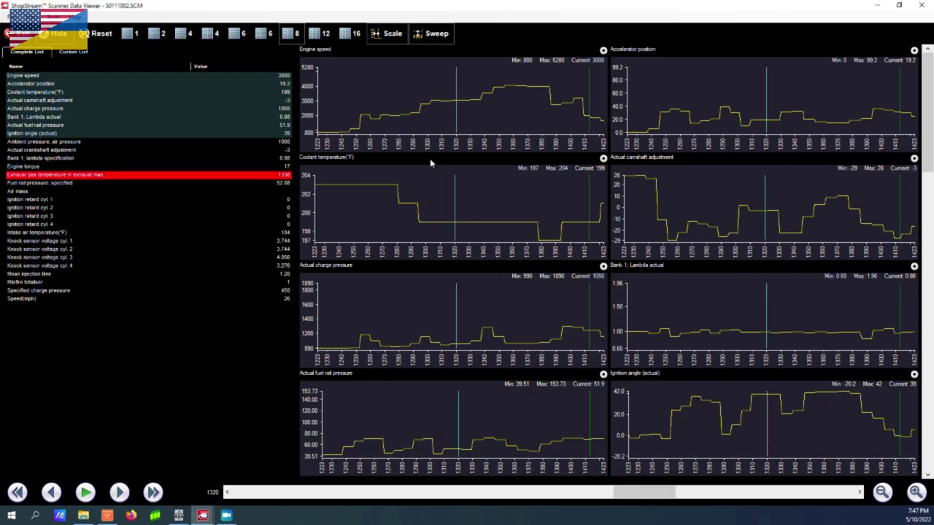
{"action": "left_click_drag", "start_coordinate": [510, 128], "coordinate": [520, 127]}
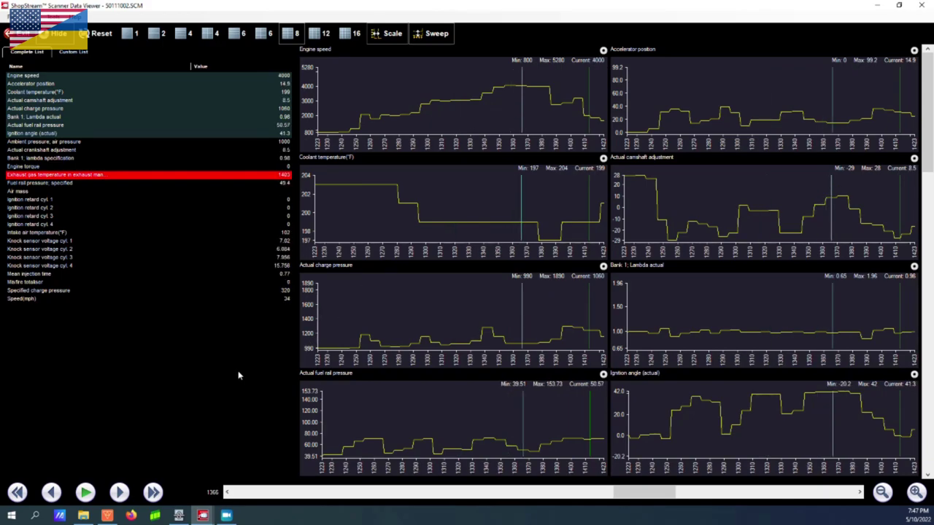
Step: Examine the knock sensor voltages for cylinders 1 to 4 at frame 1366 of 50111002.SCM
{"action": "left_click", "coordinate": [281, 267]}
{"action": "left_click", "coordinate": [284, 242]}
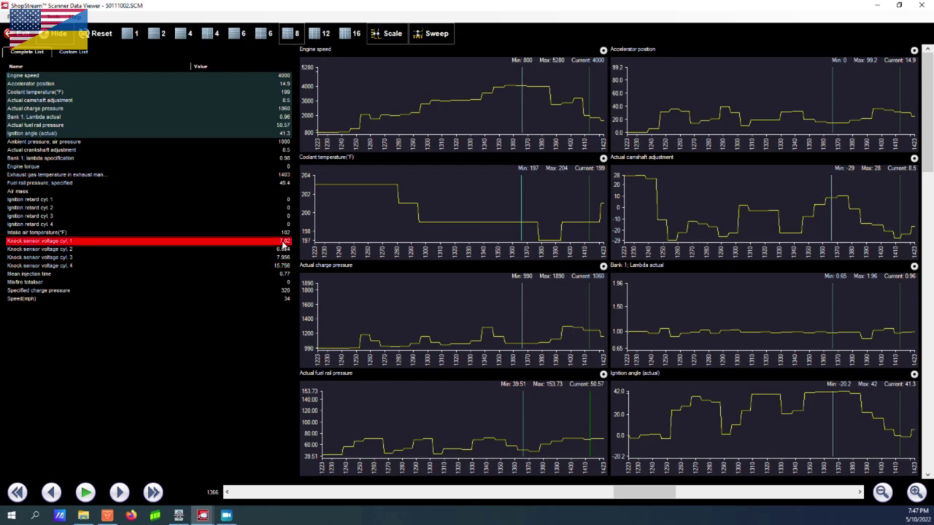
{"action": "left_click", "coordinate": [282, 267]}
Step: Compare the six-graph view of the full-throttle run in 50111003.SCM with the one in 50713002.SCM
{"action": "mouse_move", "coordinate": [203, 515]}
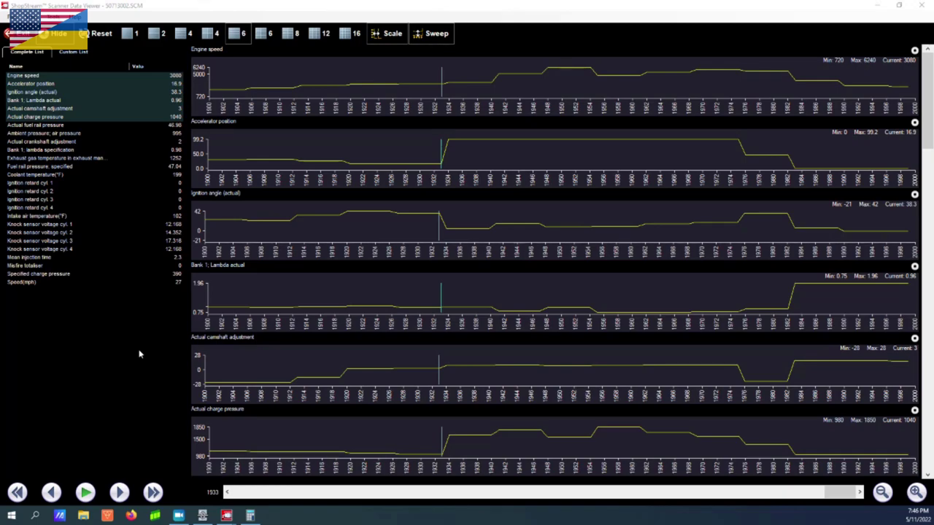
{"action": "left_click", "coordinate": [140, 354]}
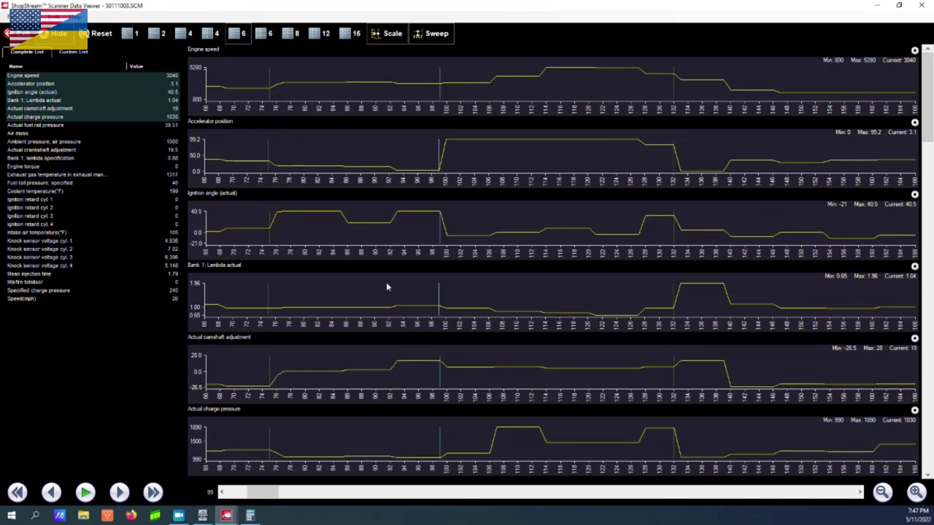
{"action": "mouse_move", "coordinate": [227, 516]}
{"action": "left_click", "coordinate": [168, 482]}
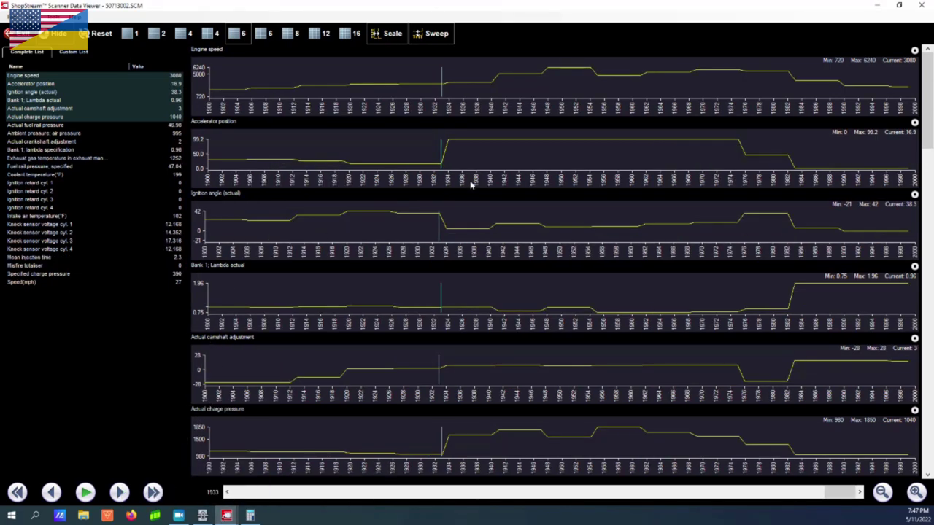
Step: Compare frames 1933 and 1934 at the start of full throttle in 50713002.SCM, and check ignition retard for cylinders 1 to 4 at frame 1934
{"action": "left_click", "coordinate": [447, 170]}
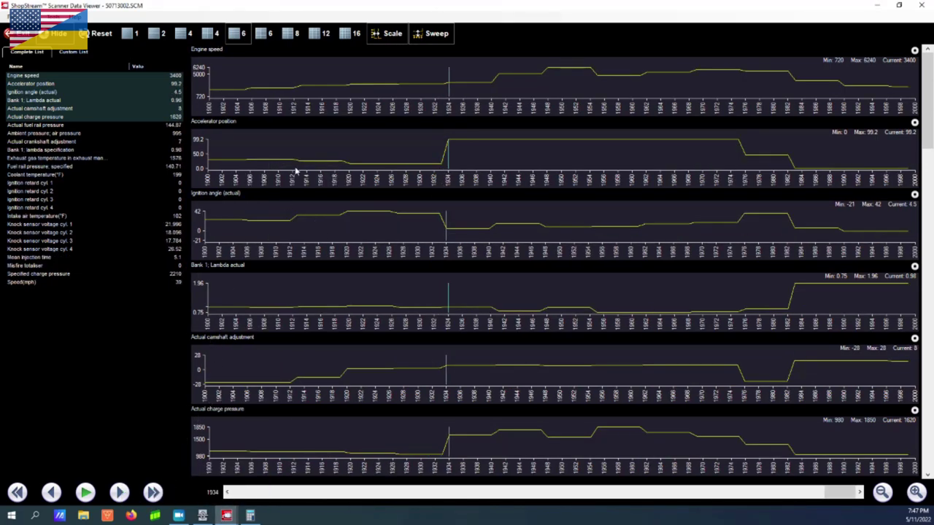
{"action": "left_click", "coordinate": [439, 252]}
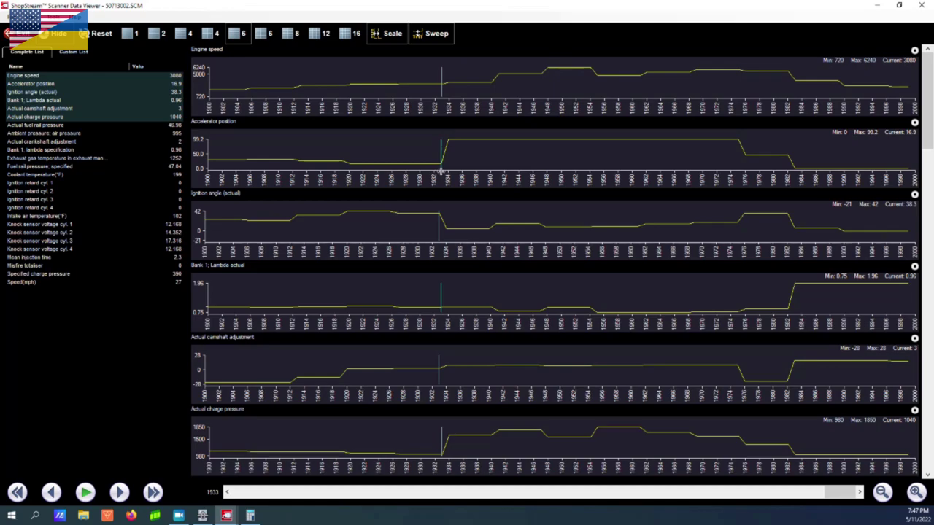
{"action": "left_click", "coordinate": [447, 172]}
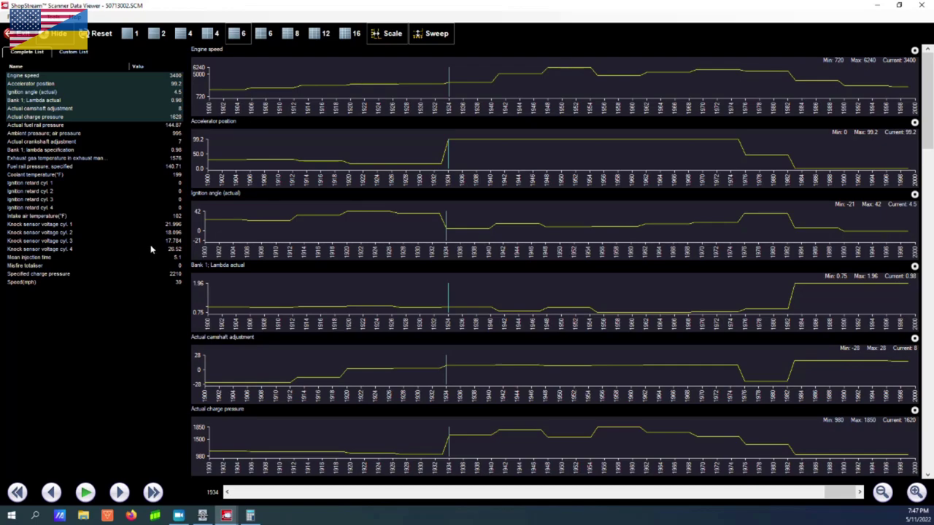
{"action": "left_click", "coordinate": [94, 183]}
{"action": "left_click", "coordinate": [75, 207]}
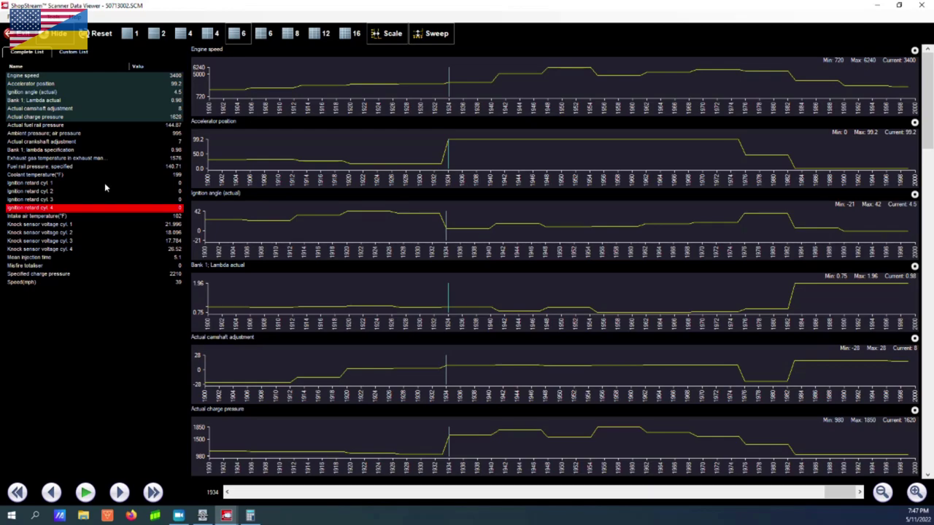
Step: Compare frames 99 and 100 at the start of full throttle in 50111003.SCM, and check ignition retard for cylinders 1 to 4
{"action": "left_click", "coordinate": [226, 516]}
{"action": "left_click", "coordinate": [264, 488]}
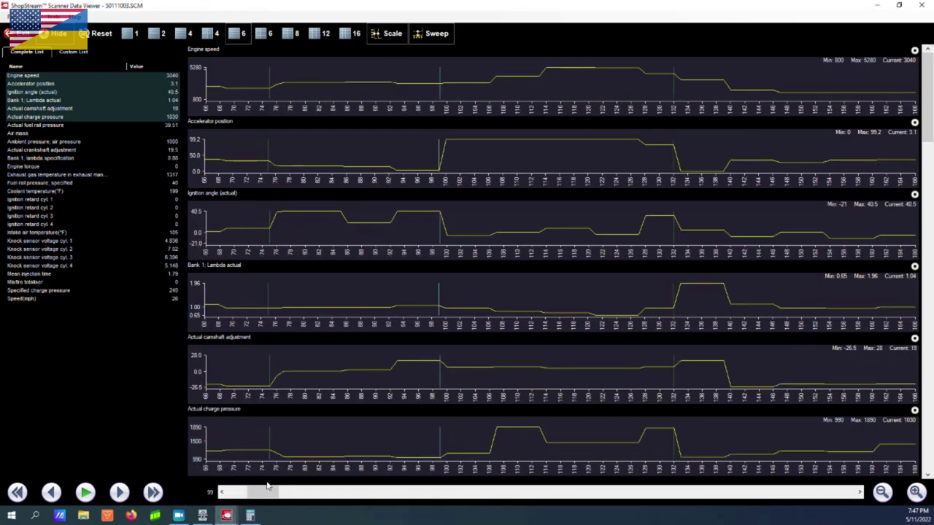
{"action": "left_click", "coordinate": [441, 166]}
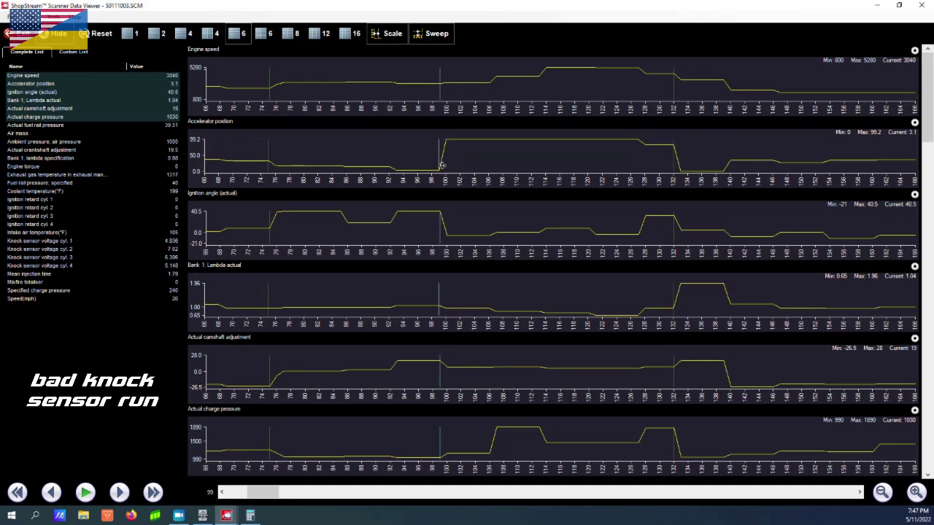
{"action": "left_click", "coordinate": [444, 167]}
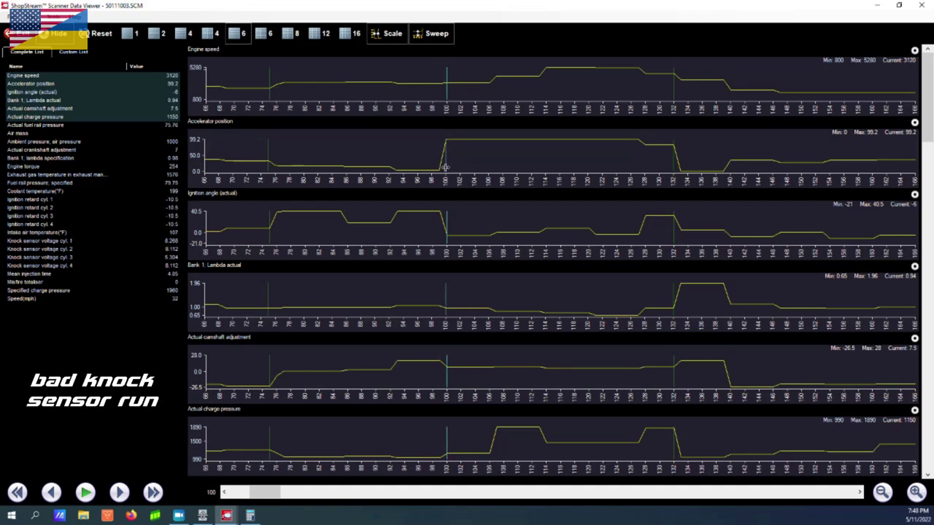
{"action": "left_click", "coordinate": [440, 166]}
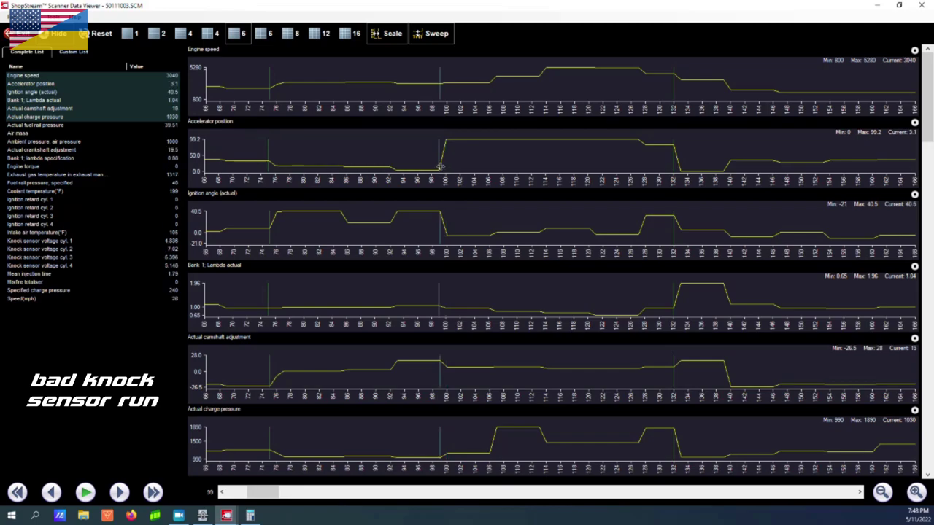
{"action": "left_click", "coordinate": [445, 169]}
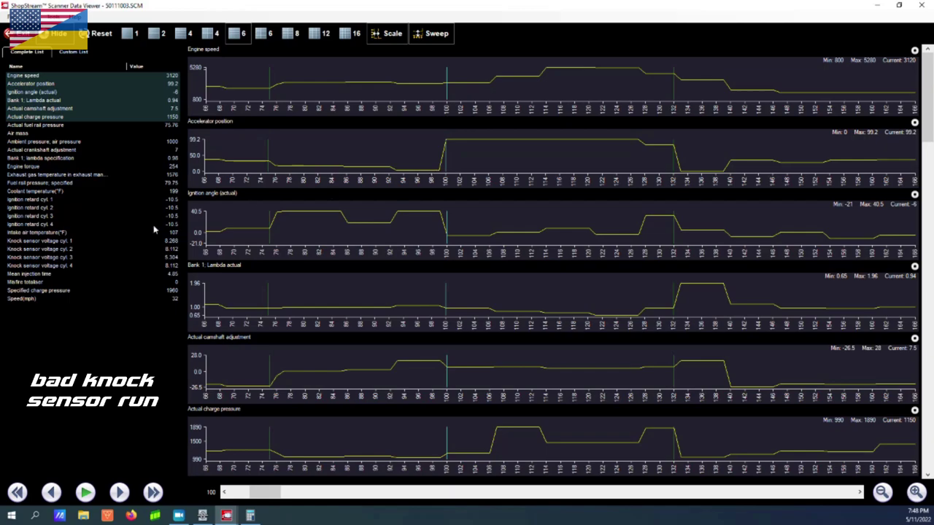
{"action": "left_click", "coordinate": [126, 201]}
{"action": "left_click", "coordinate": [113, 225]}
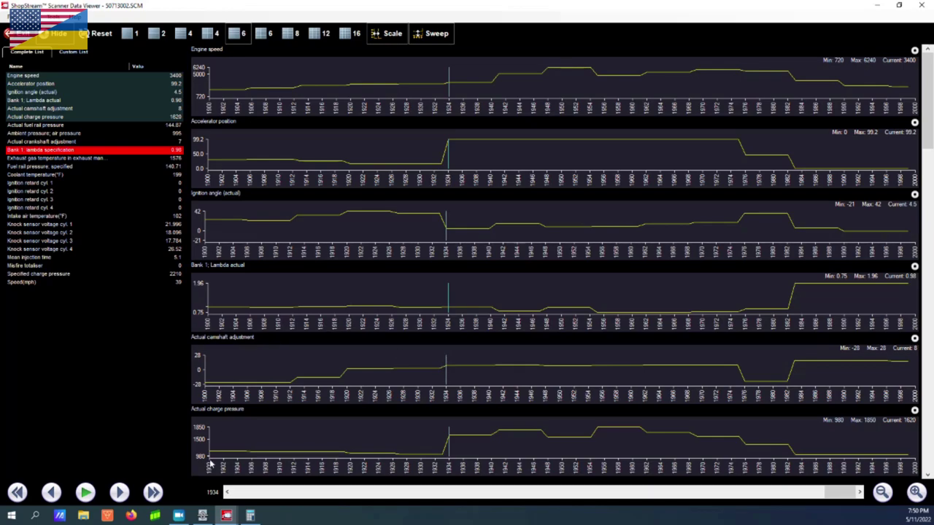
Step: Return to 50713002.SCM and use Calculator to subtract 995 from 1620 and multiply the difference by 0.0145
{"action": "mouse_move", "coordinate": [226, 516]}
{"action": "left_click", "coordinate": [284, 492]}
{"action": "left_click", "coordinate": [249, 516]}
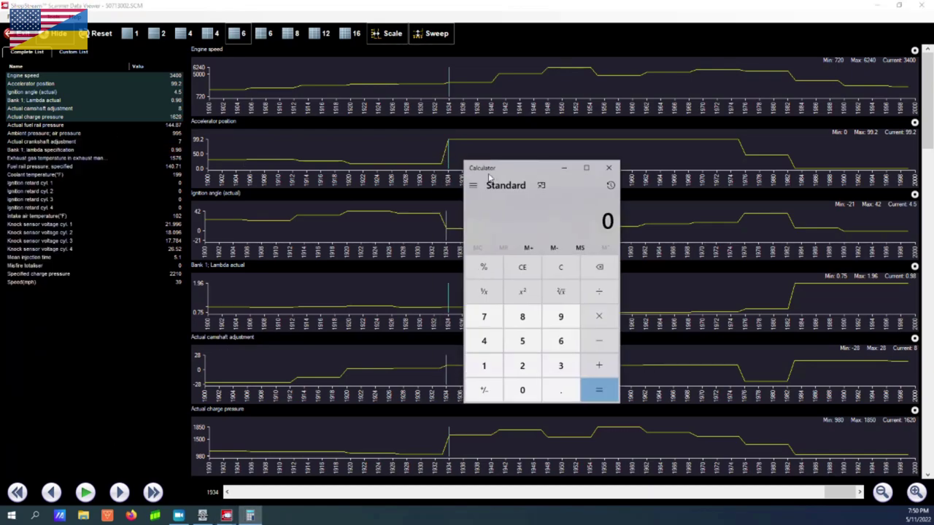
{"action": "left_click_drag", "start_coordinate": [494, 168], "coordinate": [583, 194]}
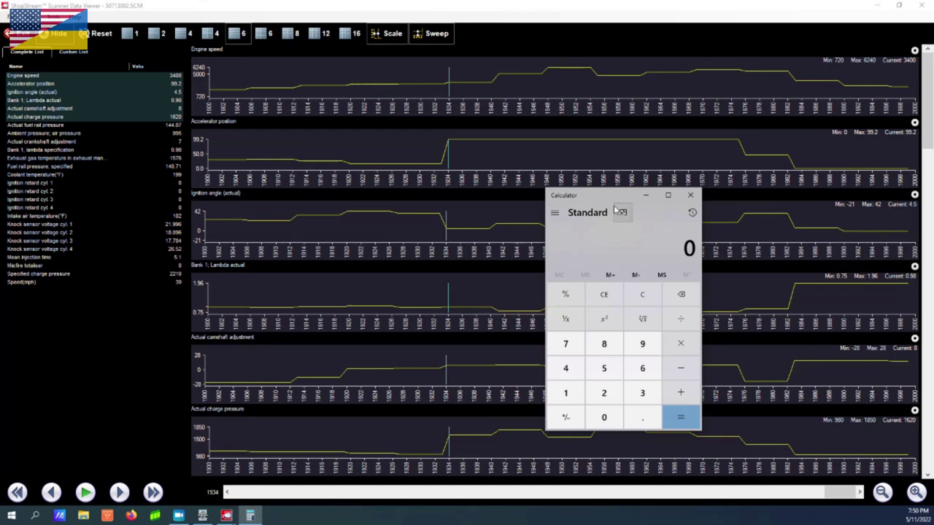
{"action": "type", "text": "1620"}
{"action": "key", "text": "Return"}
{"action": "type", "text": "-995"}
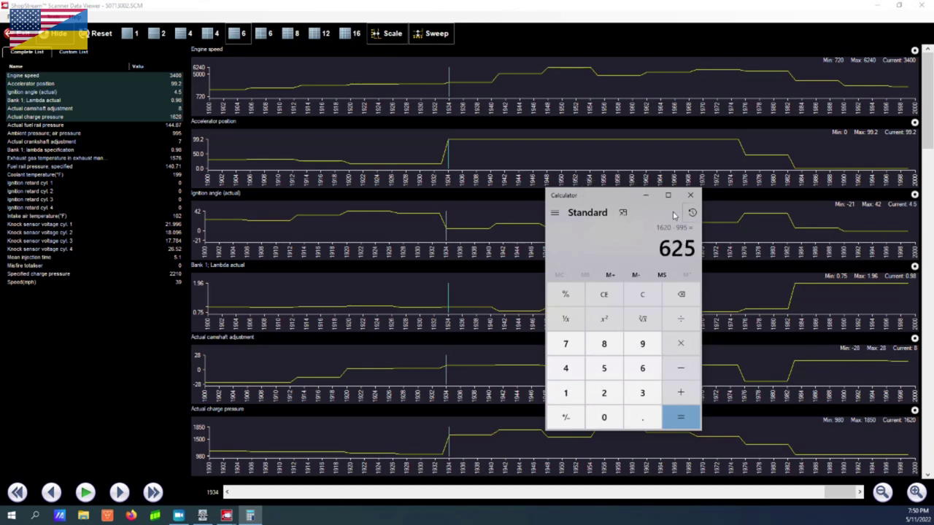
{"action": "key", "text": "Return"}
{"action": "type", "text": "*0.0145"}
{"action": "key", "text": "Return"}
{"action": "left_click", "coordinate": [645, 196]}
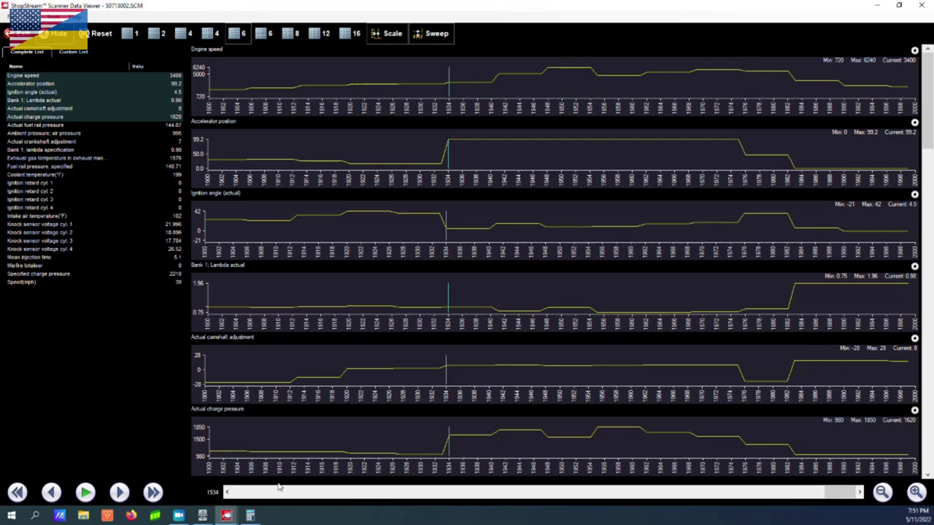
Step: Move the graph cursor to frame 1941 in 50713002.SCM and check the misfire totaliser and the cylinder 4 knock sensor voltage
{"action": "left_click", "coordinate": [226, 516]}
{"action": "left_click", "coordinate": [203, 475]}
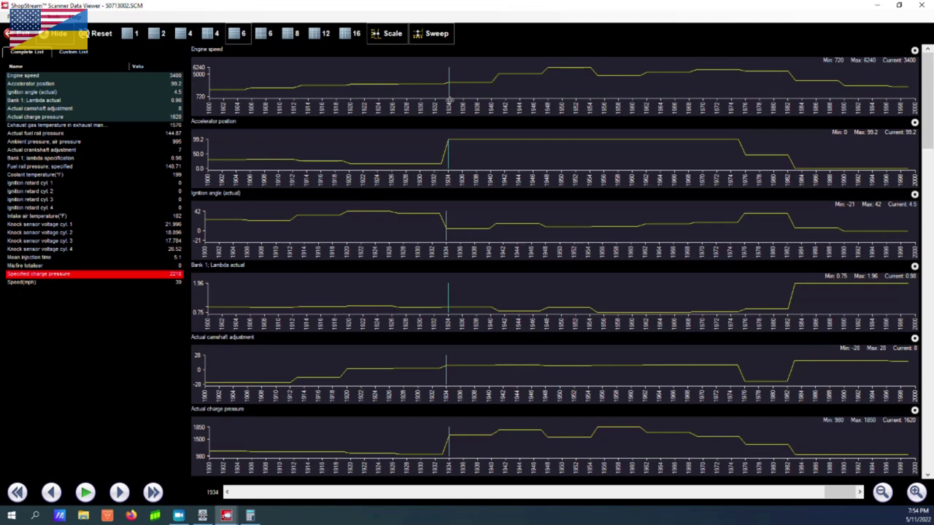
{"action": "left_click_drag", "start_coordinate": [450, 101], "coordinate": [497, 107]}
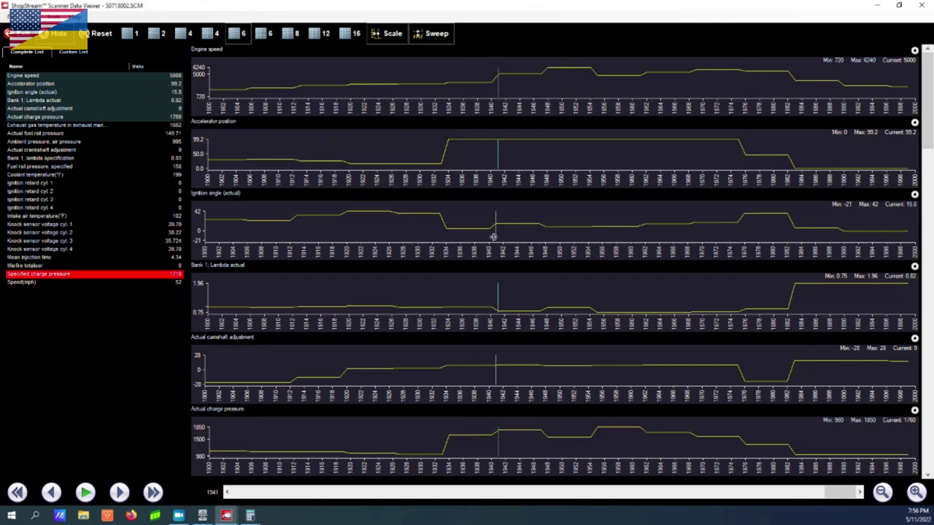
{"action": "left_click", "coordinate": [155, 267]}
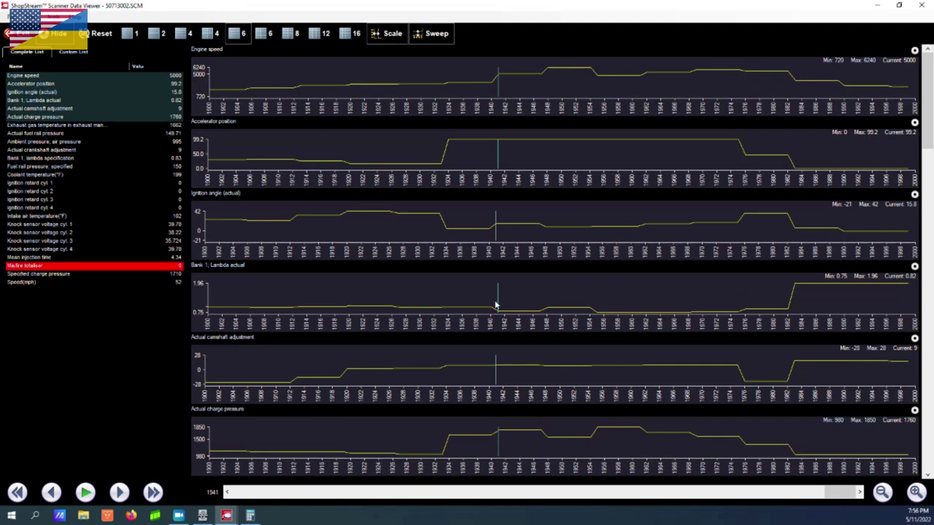
{"action": "key", "text": "Up"}
{"action": "key", "text": "Up"}
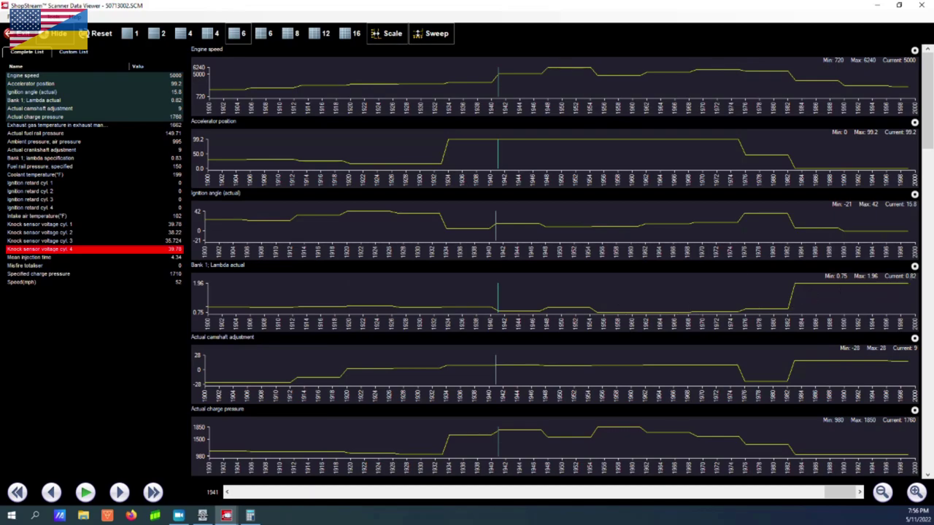
Step: Use Calculator to divide 14.7 by 1013 and multiply the quotient by 820
{"action": "key", "text": "XF86Calculator"}
{"action": "type", "text": "14"}
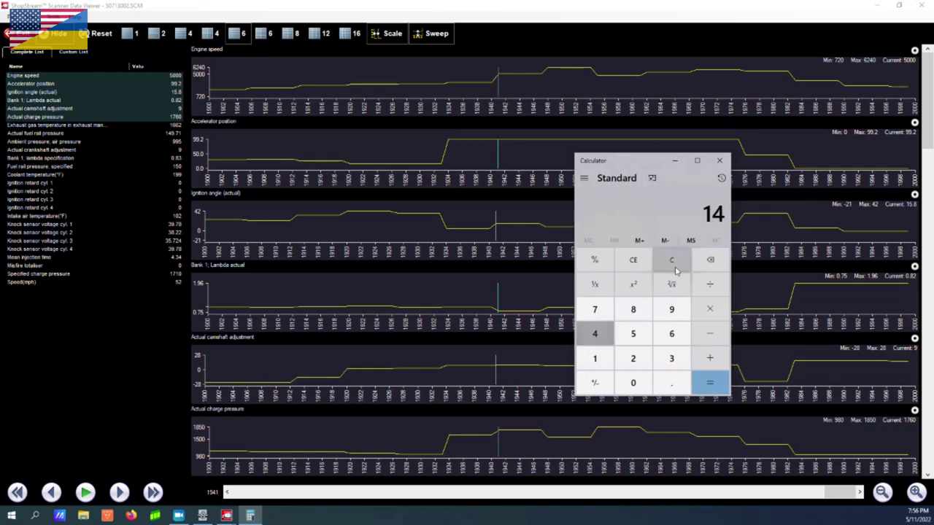
{"action": "type", "text": ".7+101"}
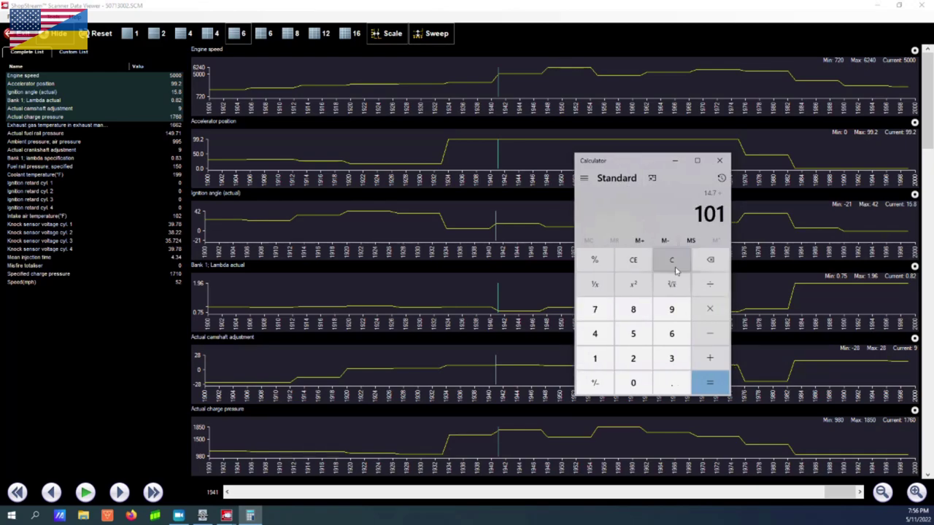
{"action": "type", "text": "3"}
{"action": "key", "text": "Return"}
{"action": "type", "text": "*820"}
{"action": "key", "text": "Return"}
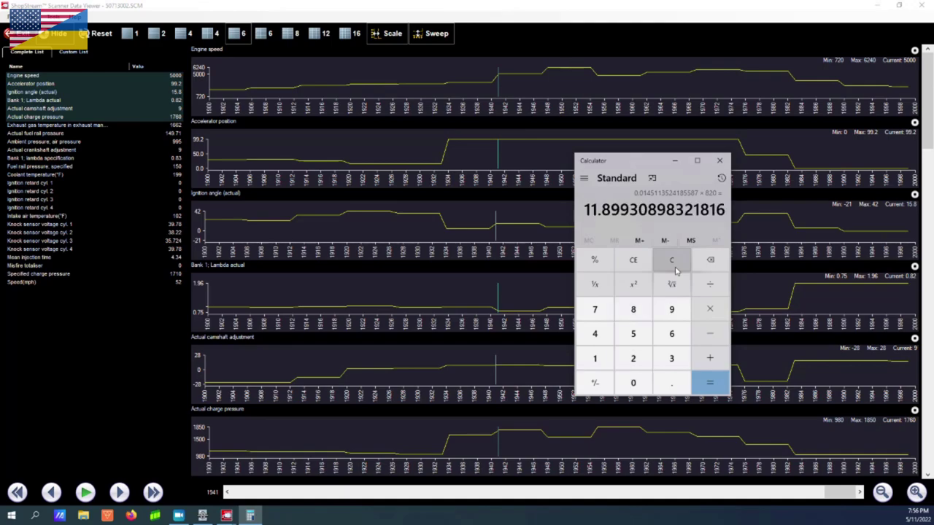
{"action": "left_click_drag", "start_coordinate": [651, 162], "coordinate": [641, 156]}
{"action": "left_click", "coordinate": [663, 154]}
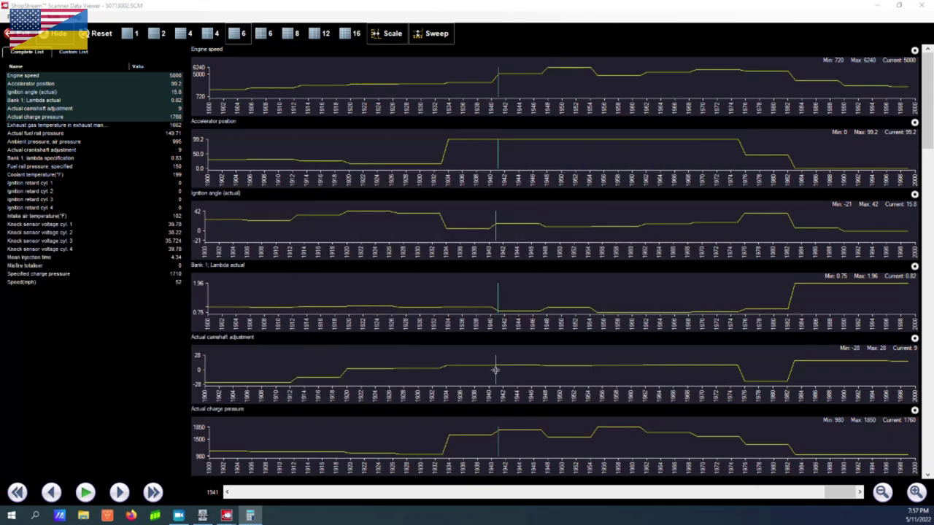
Step: Check the specified charge pressure and the exhaust gas temperature in the exhaust manifold at frame 1941
{"action": "left_click_drag", "start_coordinate": [496, 374], "coordinate": [494, 375]}
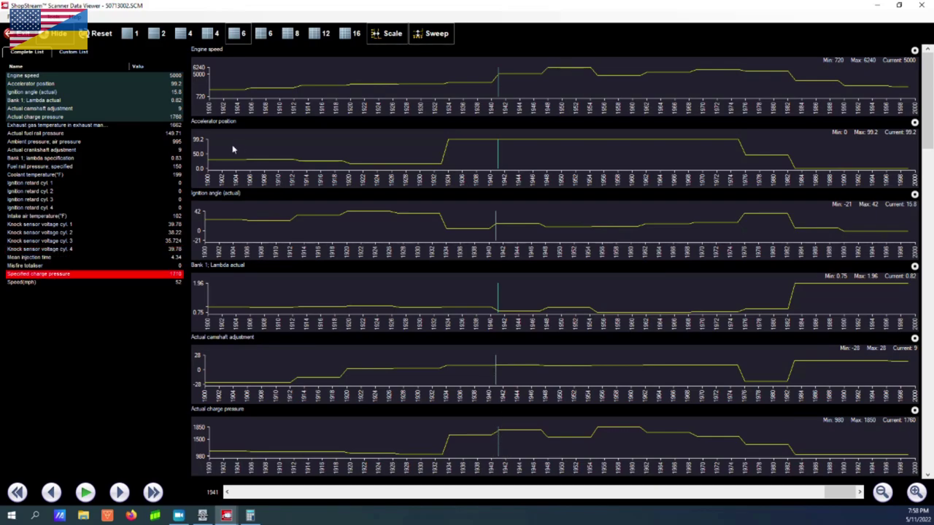
{"action": "left_click", "coordinate": [141, 127]}
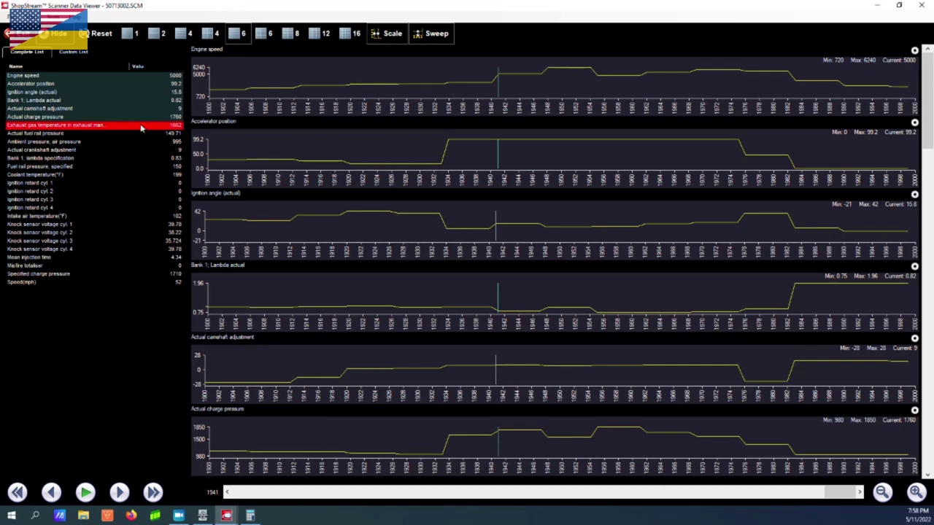
{"action": "scroll", "coordinate": [930, 128], "scroll_direction": "down", "scroll_amount": 1}
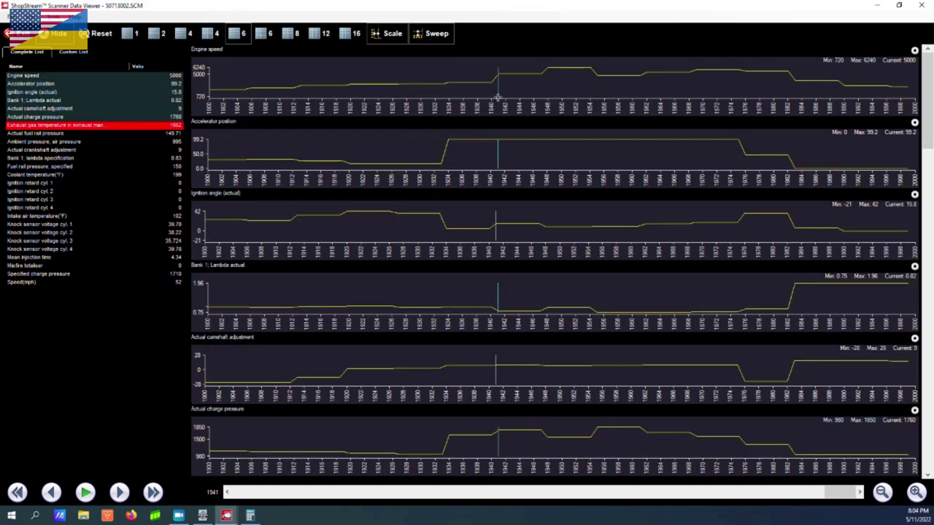
Step: Move the graph cursor to frame 1948 and check specified charge pressure, mean injection time and the misfire totaliser
{"action": "left_click_drag", "start_coordinate": [497, 97], "coordinate": [549, 95]}
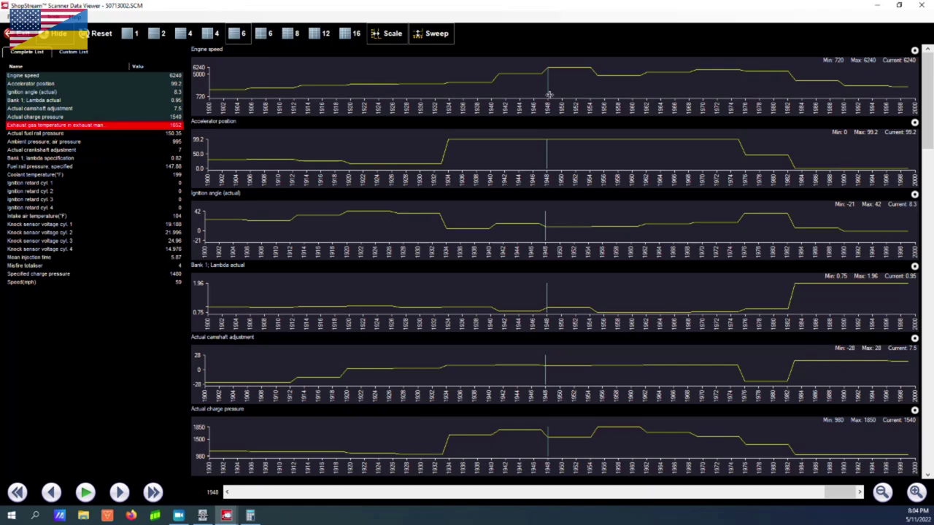
{"action": "mouse_move", "coordinate": [549, 94]}
{"action": "left_mouse_down"}
{"action": "mouse_move", "coordinate": [502, 87]}
{"action": "mouse_move", "coordinate": [547, 95]}
{"action": "left_mouse_up"}
{"action": "left_click", "coordinate": [166, 275]}
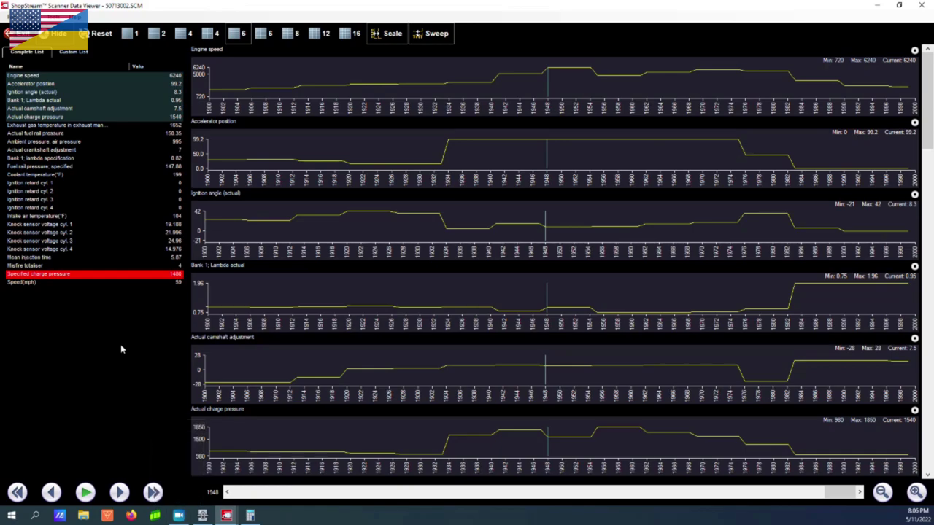
{"action": "left_click", "coordinate": [179, 258]}
{"action": "left_click", "coordinate": [170, 268]}
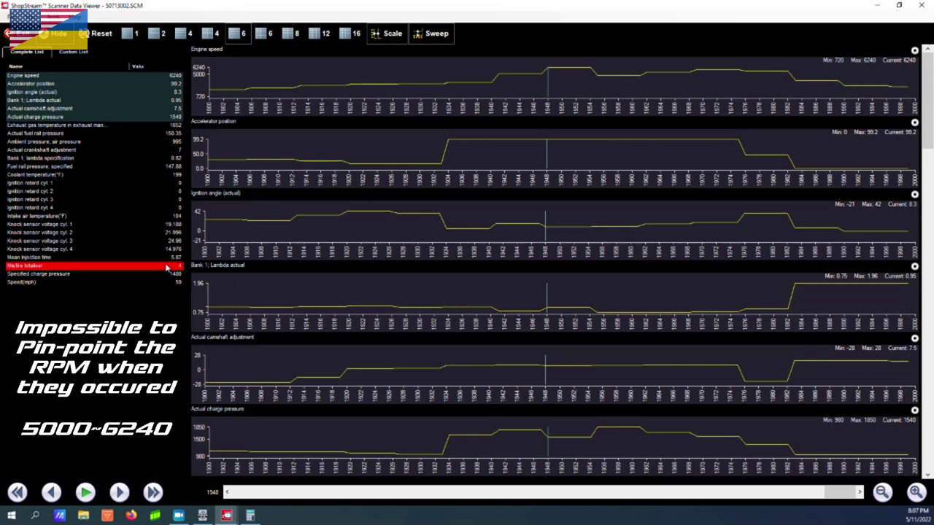
Step: Compare the actual fuel rail pressure with the specified fuel rail pressure at frame 1948
{"action": "left_click", "coordinate": [50, 168]}
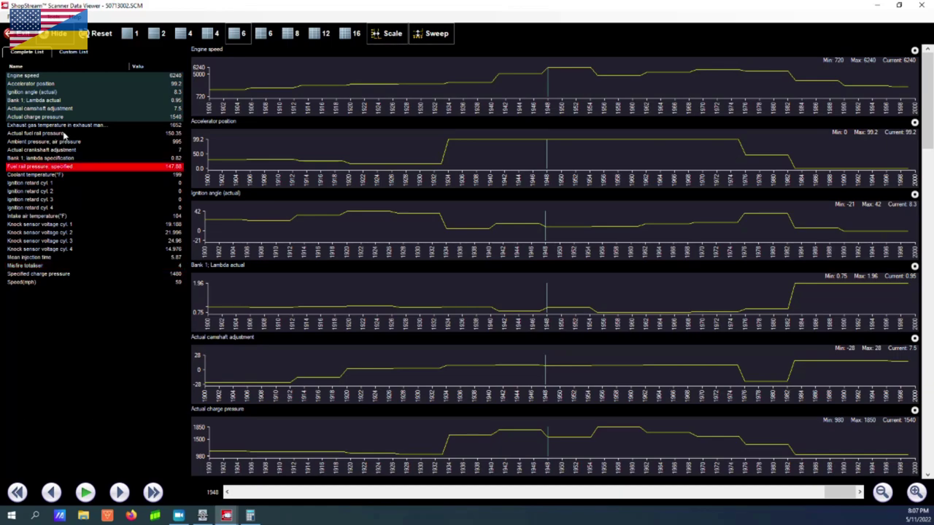
{"action": "left_click", "coordinate": [64, 135]}
{"action": "left_click", "coordinate": [69, 169]}
{"action": "left_click", "coordinate": [70, 142]}
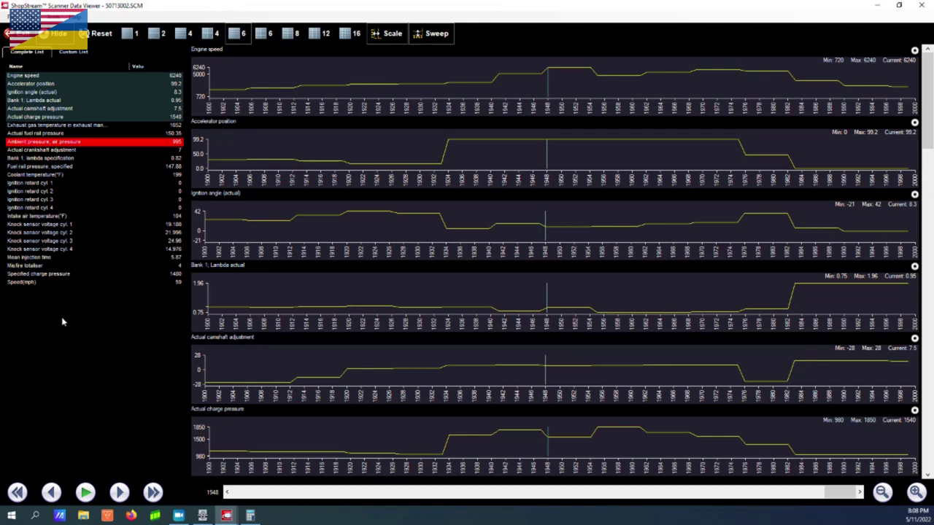
Step: Examine the exhaust gas temperature value and its graph around frame 1948
{"action": "left_click", "coordinate": [124, 126]}
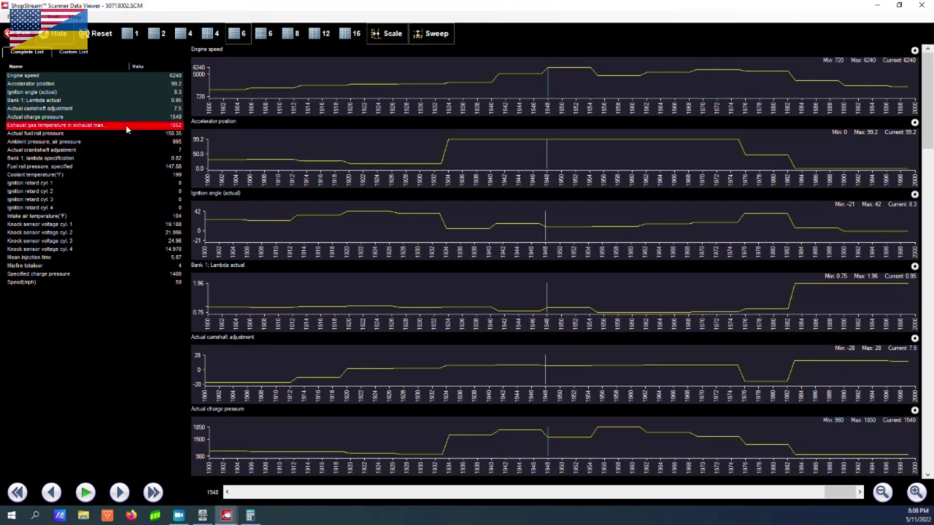
{"action": "scroll", "coordinate": [554, 434], "scroll_direction": "down", "scroll_amount": 1}
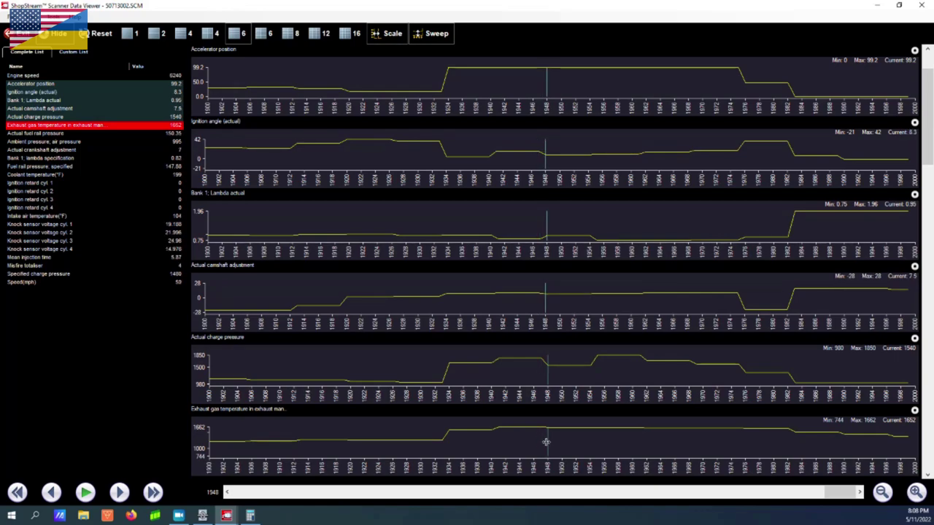
{"action": "left_click_drag", "start_coordinate": [546, 441], "coordinate": [542, 441]}
{"action": "scroll", "coordinate": [548, 440], "scroll_direction": "up", "scroll_amount": 1}
Step: Track the misfire totaliser across the 6240 rpm plateau from frame 1949 to 1954, continuing to frame 1955
{"action": "mouse_move", "coordinate": [548, 91]}
{"action": "left_mouse_down"}
{"action": "mouse_move", "coordinate": [569, 98]}
{"action": "mouse_move", "coordinate": [555, 94]}
{"action": "left_mouse_up"}
{"action": "left_click", "coordinate": [157, 267]}
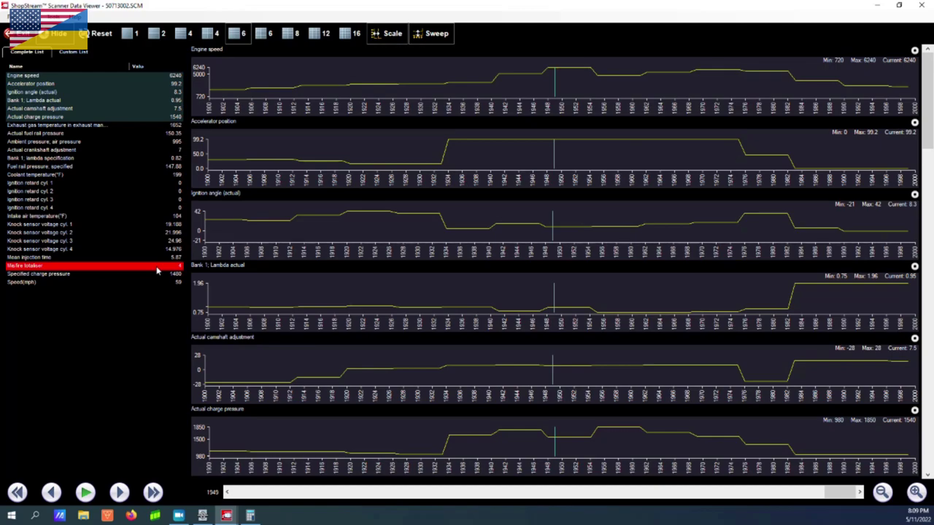
{"action": "left_click", "coordinate": [560, 90]}
{"action": "left_click_drag", "start_coordinate": [560, 90], "coordinate": [589, 87]}
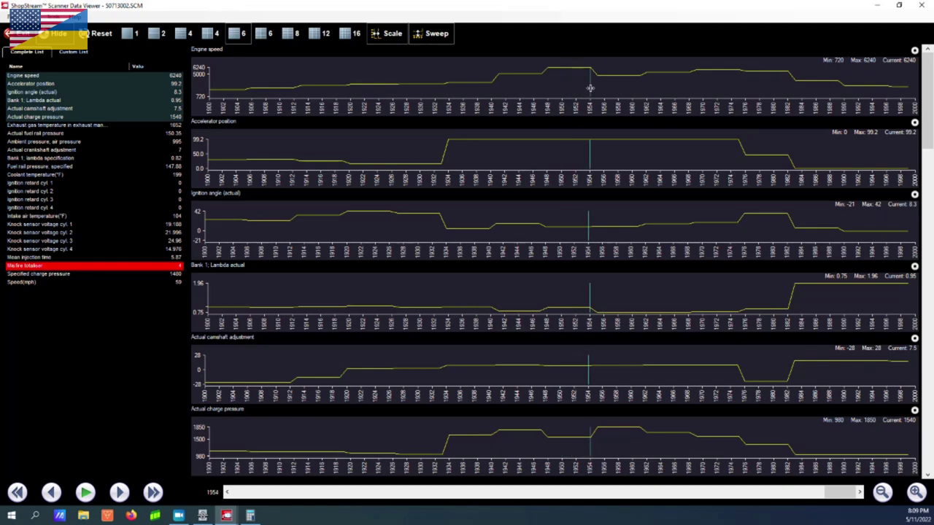
{"action": "left_click", "coordinate": [598, 92]}
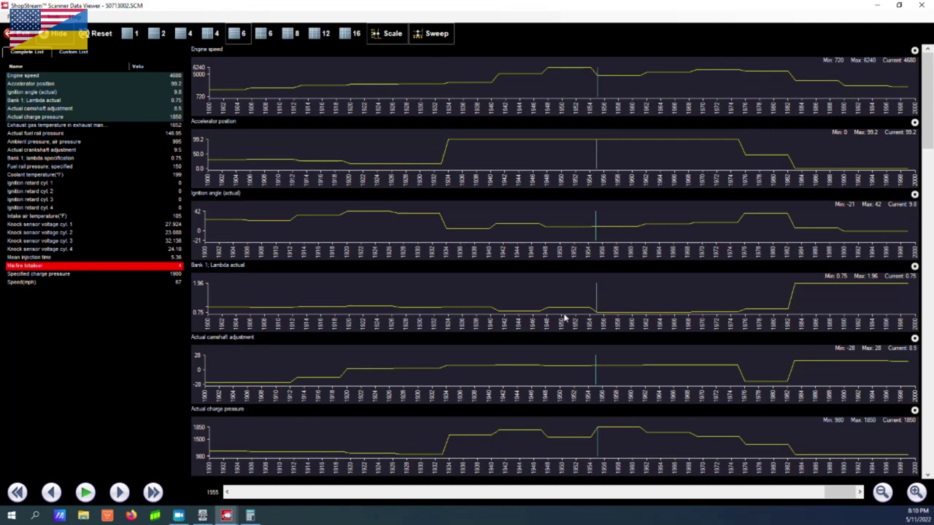
Step: Check specified charge pressure and the misfire totaliser at frame 1956, and compare the totaliser at frame 1945
{"action": "key", "text": "alt+Tab"}
{"action": "mouse_move", "coordinate": [447, 182]}
{"action": "left_mouse_down"}
{"action": "mouse_move", "coordinate": [461, 184]}
{"action": "mouse_move", "coordinate": [455, 176]}
{"action": "left_mouse_up"}
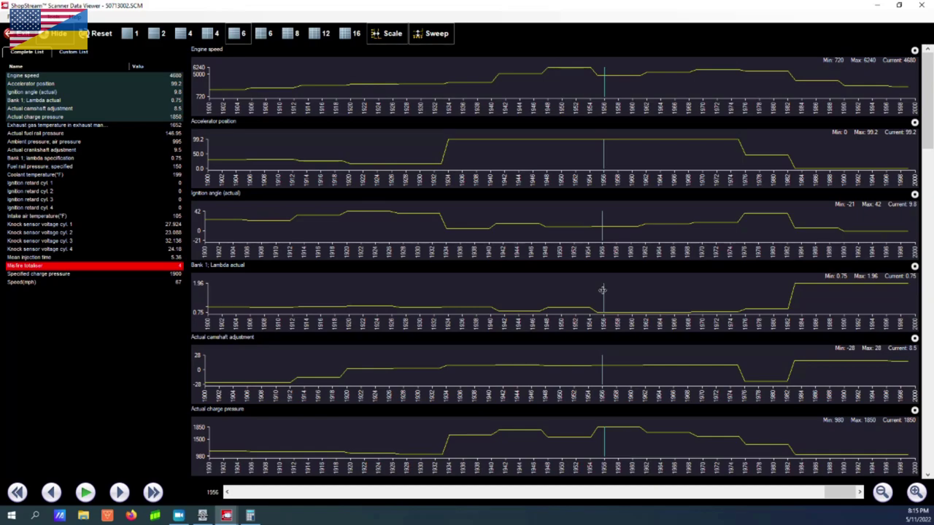
{"action": "left_click", "coordinate": [149, 278]}
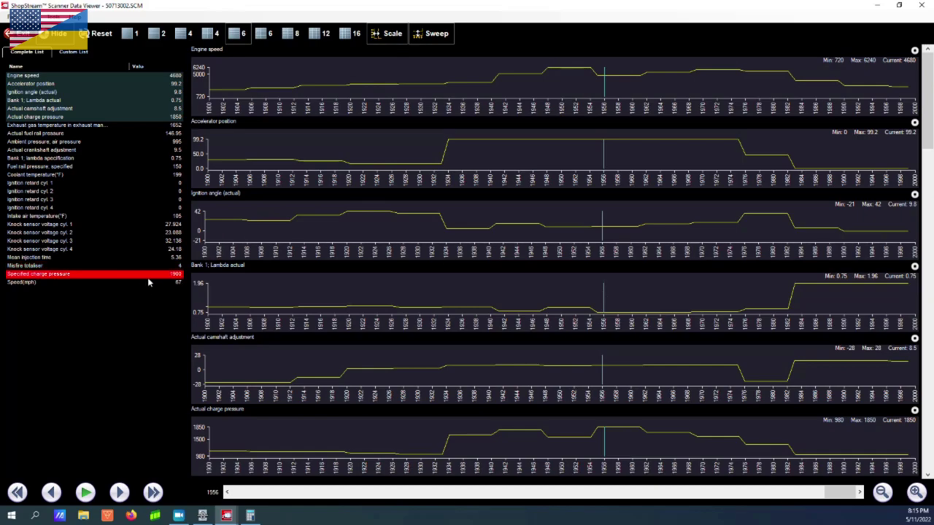
{"action": "left_click", "coordinate": [149, 282]}
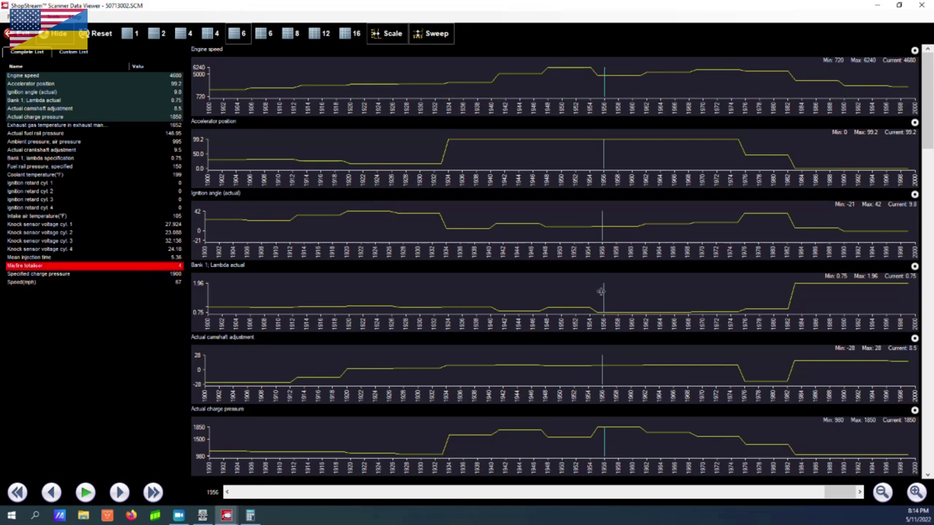
{"action": "left_click_drag", "start_coordinate": [599, 292], "coordinate": [523, 289]}
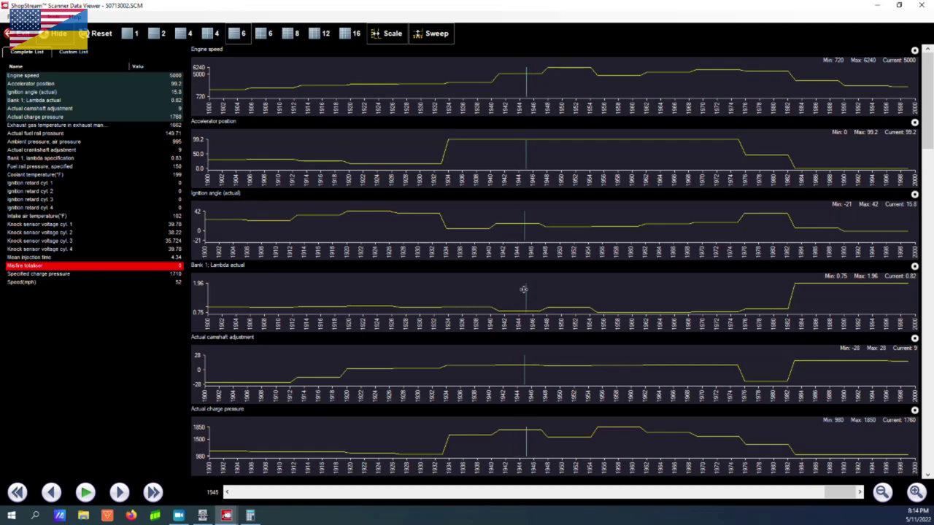
Step: Return the graph cursor to frame 1956 and examine the exhaust gas temperature there
{"action": "left_click_drag", "start_coordinate": [523, 289], "coordinate": [602, 299]}
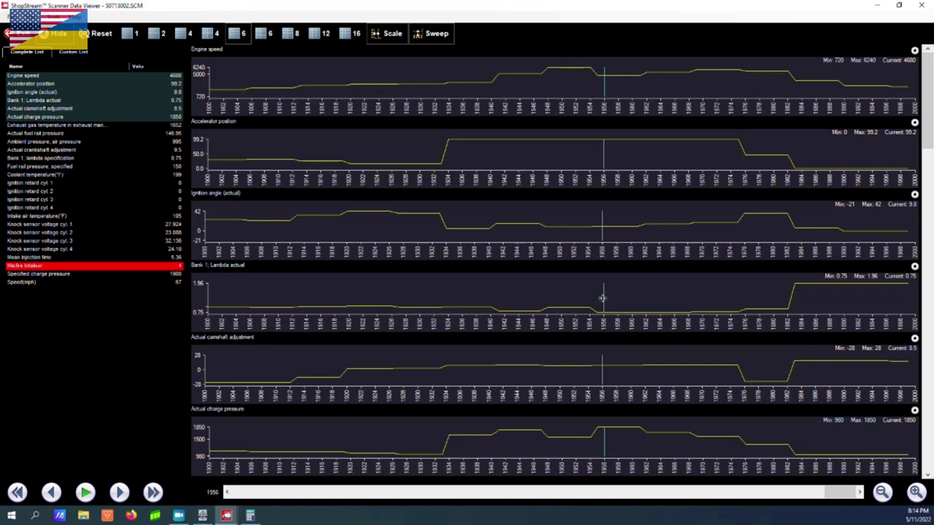
{"action": "scroll", "coordinate": [515, 401], "scroll_direction": "down", "scroll_amount": 1}
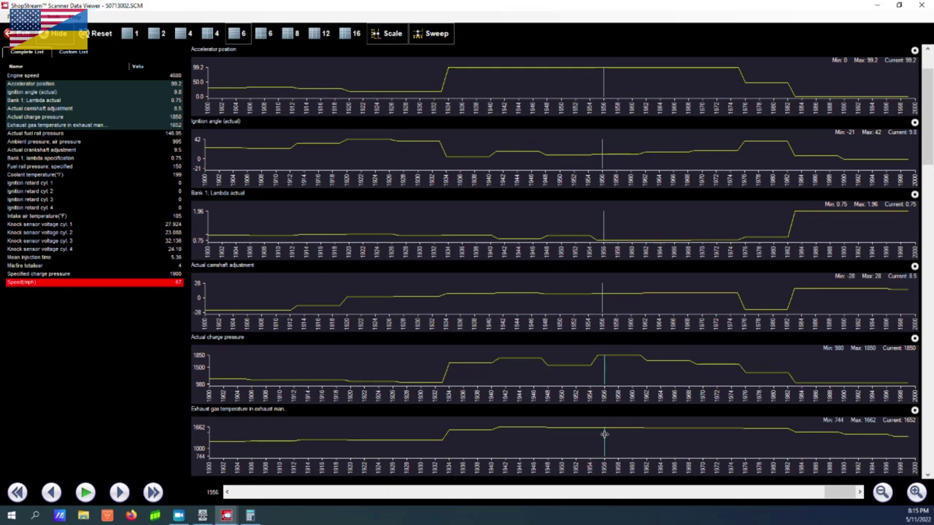
{"action": "left_click_drag", "start_coordinate": [604, 434], "coordinate": [604, 434]}
Step: In bad-run recording 50111003, compare charge pressure, knock voltages and exhaust gas temperature between frames 120 and 121
{"action": "left_click", "coordinate": [178, 515]}
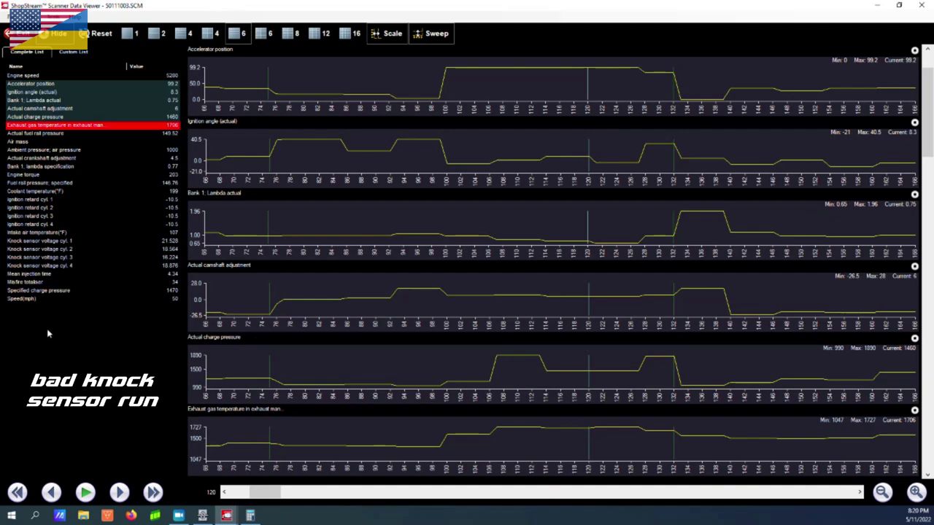
{"action": "key", "text": "Right"}
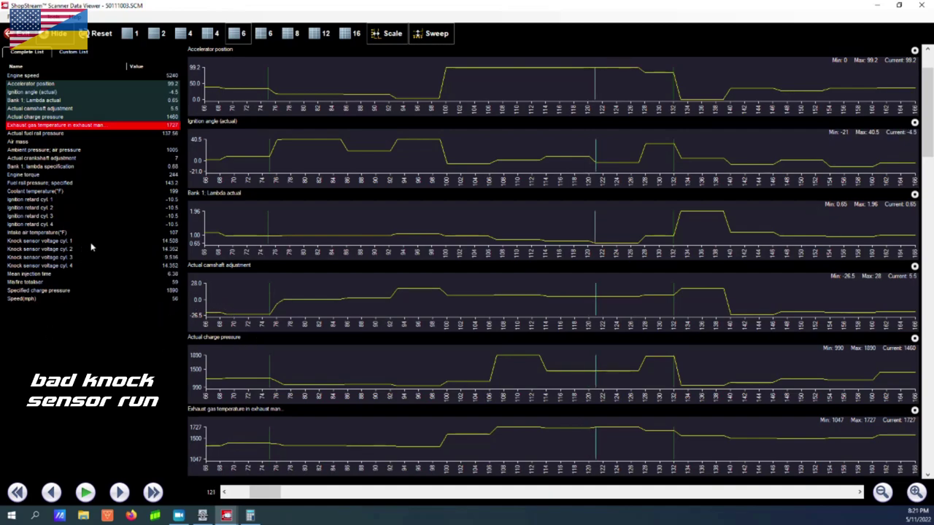
{"action": "key", "text": "Left"}
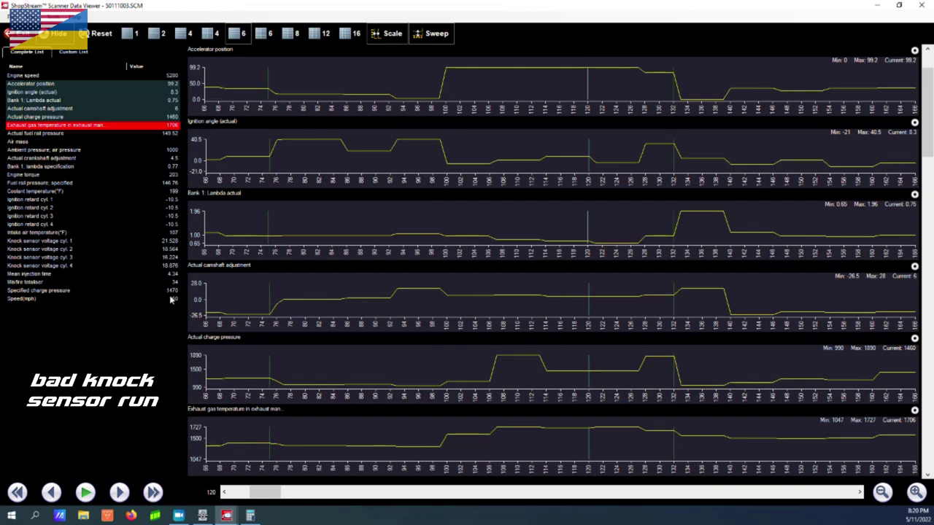
{"action": "key", "text": "Right"}
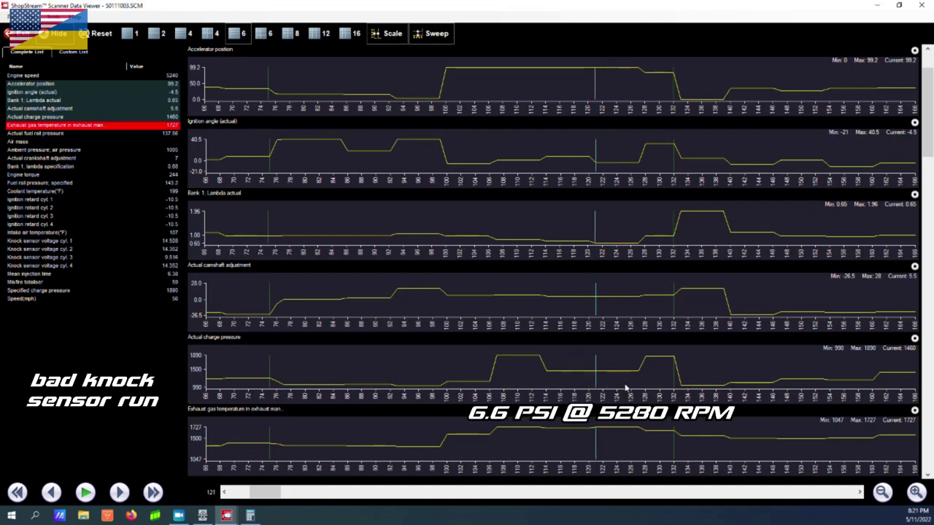
{"action": "key", "text": "Left"}
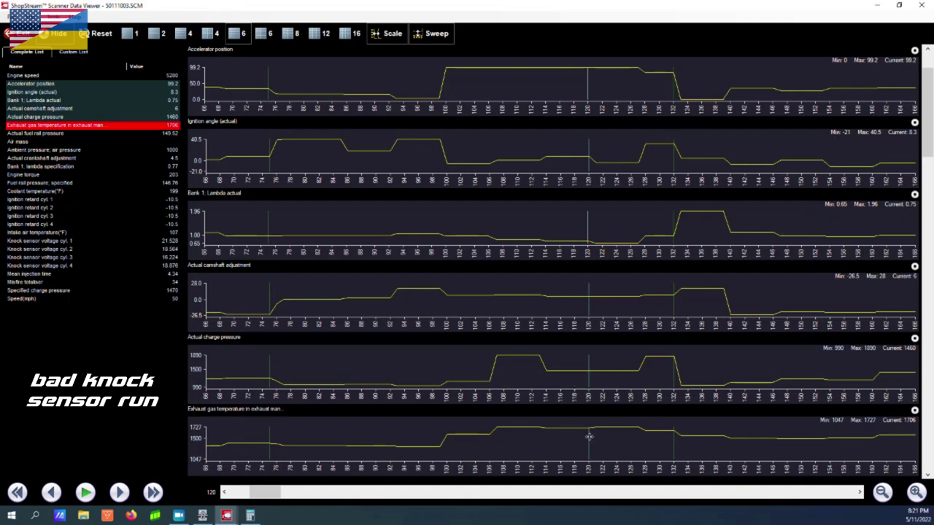
{"action": "left_click_drag", "start_coordinate": [589, 437], "coordinate": [595, 436]}
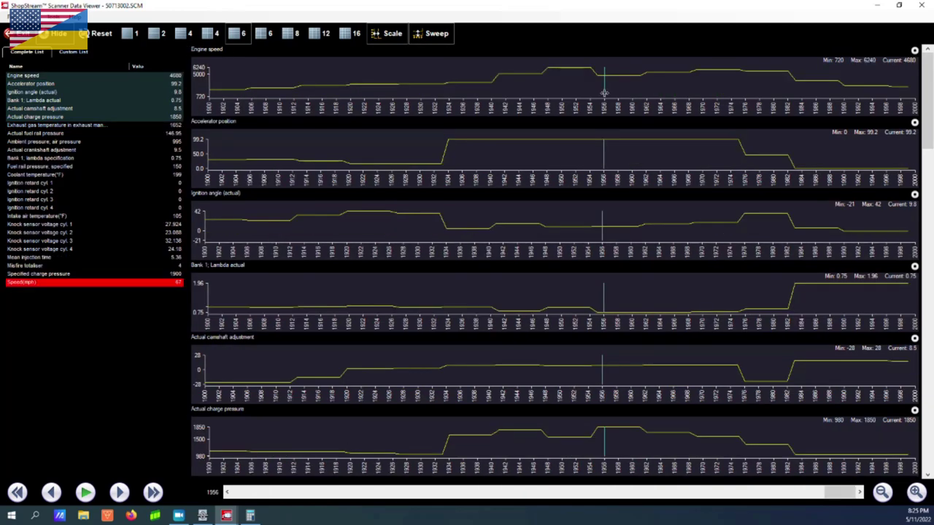
Step: In good-run recording 50713002, examine the engine data and exhaust gas temperature at frame 1962
{"action": "left_click_drag", "start_coordinate": [604, 93], "coordinate": [645, 93]}
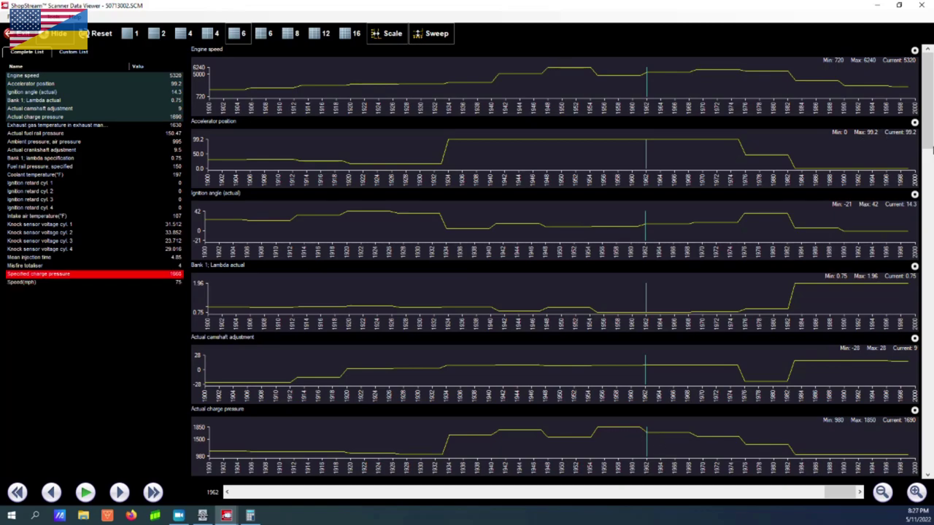
{"action": "left_click_drag", "start_coordinate": [929, 132], "coordinate": [929, 140]}
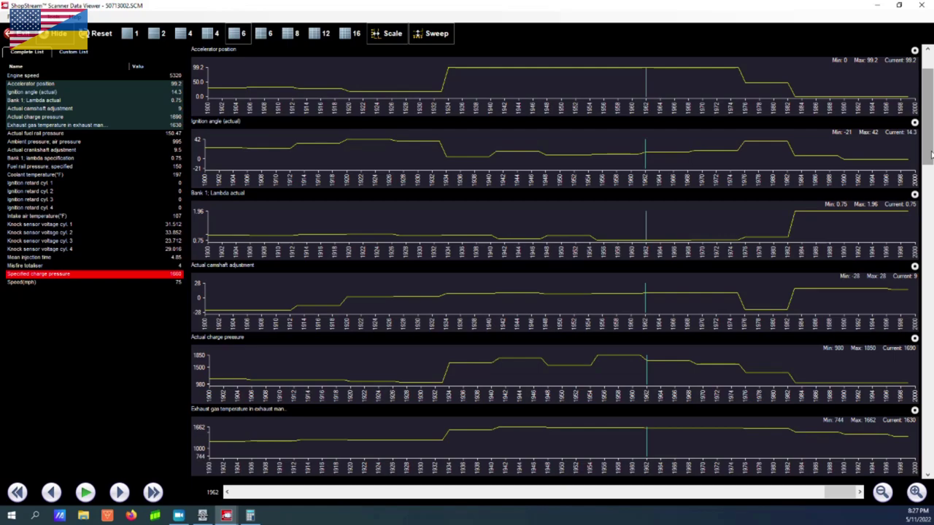
{"action": "scroll", "coordinate": [931, 152], "scroll_direction": "up", "scroll_amount": 1}
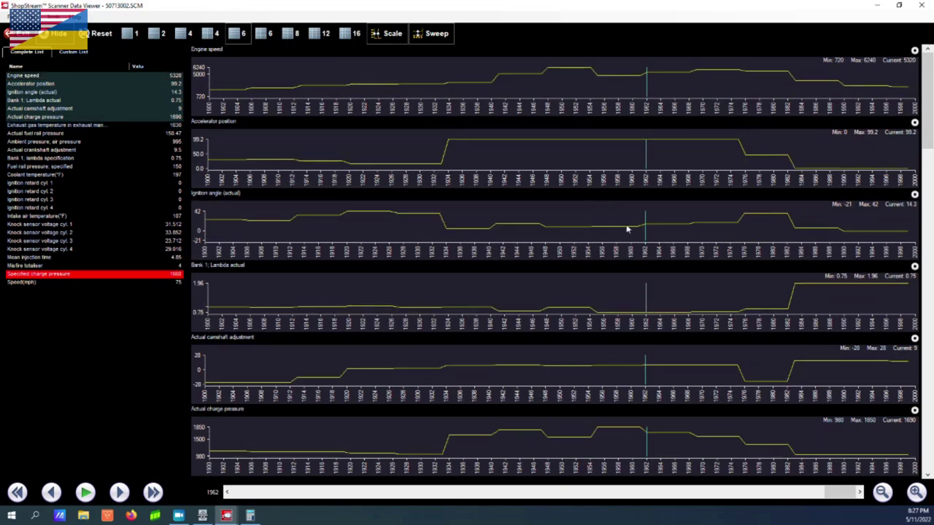
Step: Advance the graph cursor to frame 1969 and check the specified charge pressure and exhaust gas temperature
{"action": "left_click_drag", "start_coordinate": [646, 93], "coordinate": [694, 96]}
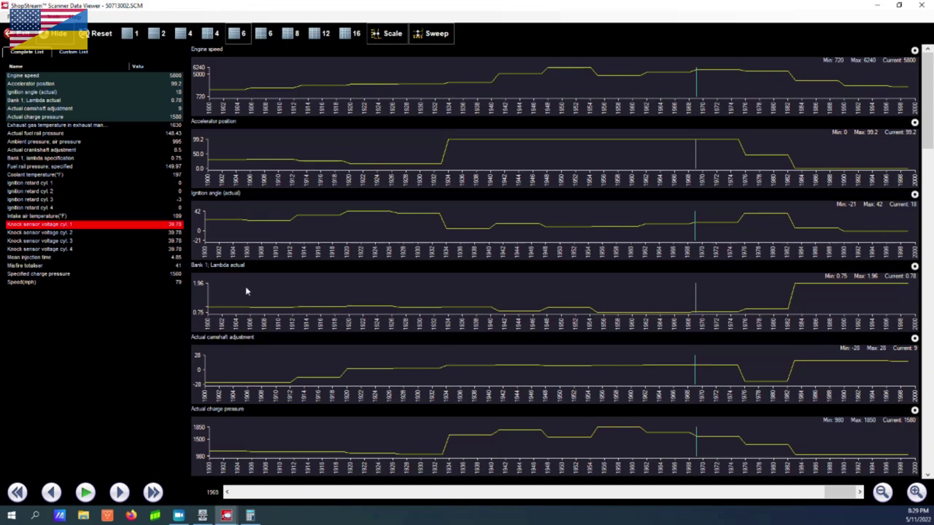
{"action": "left_click", "coordinate": [176, 275]}
{"action": "scroll", "coordinate": [929, 137], "scroll_direction": "down", "scroll_amount": 1}
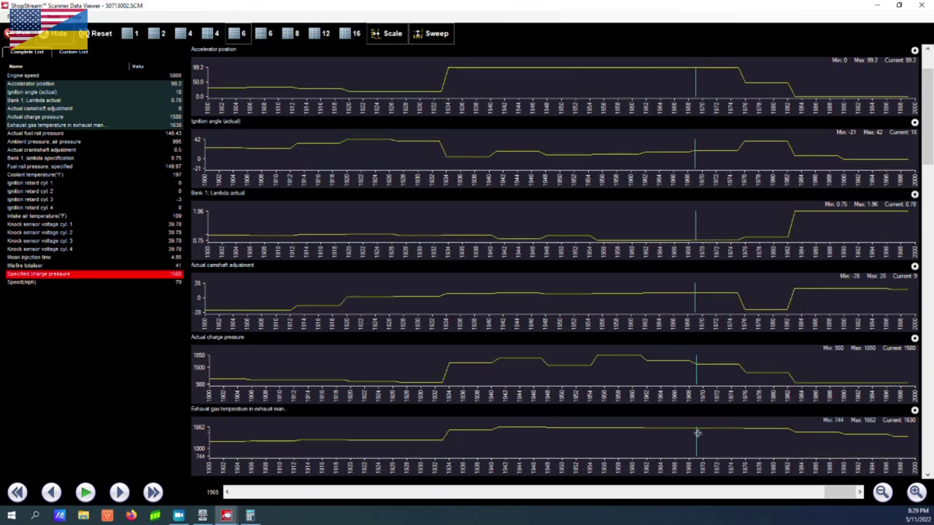
Step: Switch to bad-run recording 50111003 and check the exhaust gas temperature and misfire totaliser at frame 121
{"action": "mouse_move", "coordinate": [227, 516]}
{"action": "left_click", "coordinate": [265, 474]}
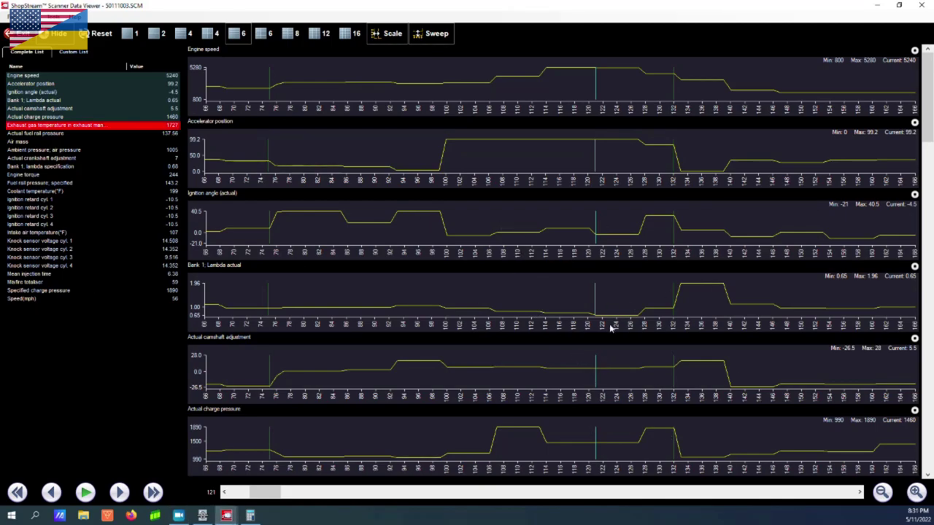
{"action": "left_click", "coordinate": [927, 474]}
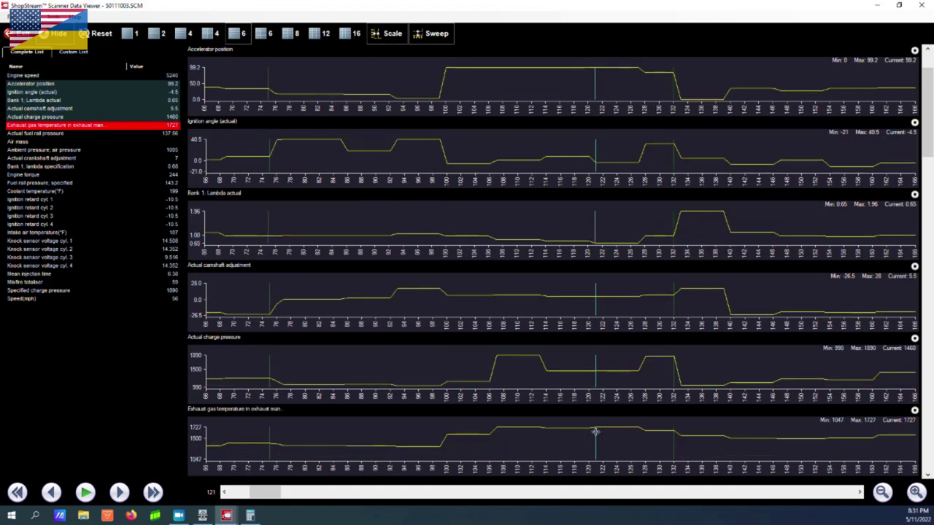
{"action": "left_click", "coordinate": [927, 49]}
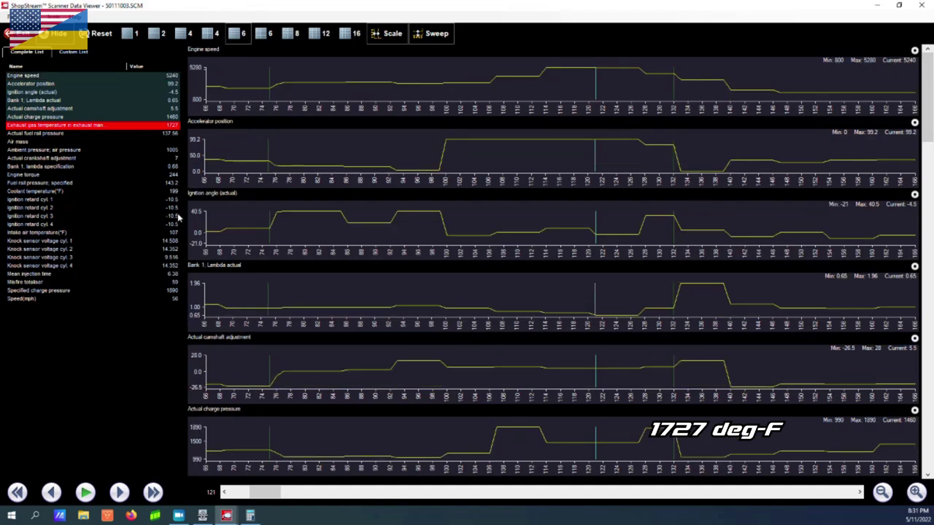
{"action": "left_click", "coordinate": [170, 282]}
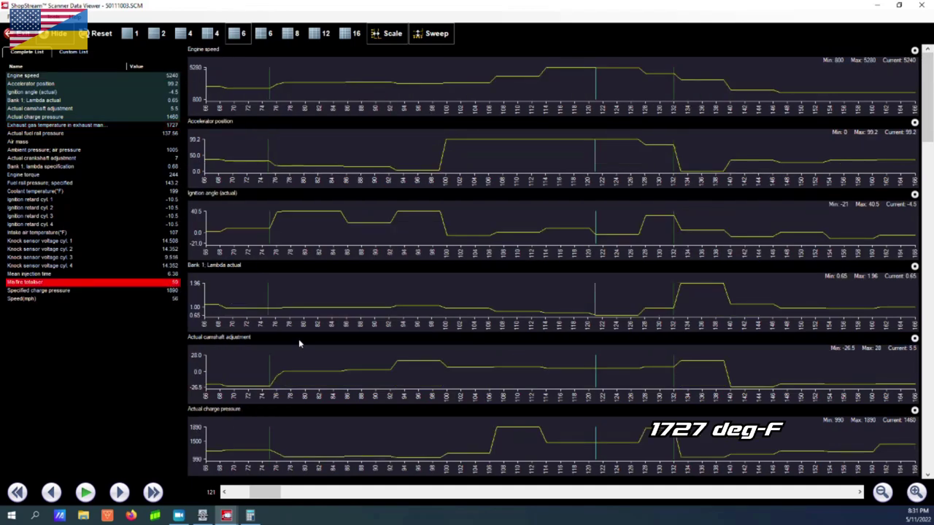
Step: Return to good-run recording 50713002 and compare its actual charge pressure and exhaust gas temperature at frame 1969
{"action": "mouse_move", "coordinate": [226, 515]}
{"action": "left_click", "coordinate": [182, 479]}
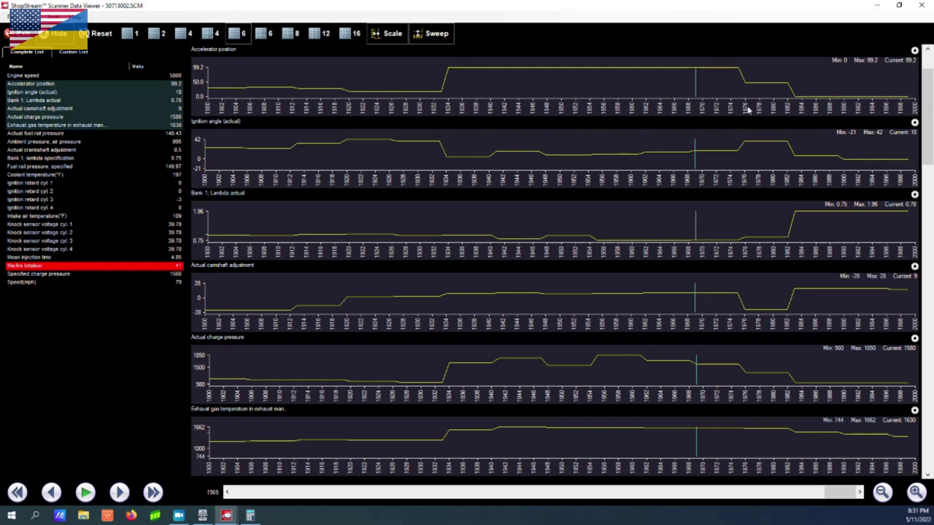
{"action": "scroll", "coordinate": [729, 92], "scroll_direction": "up", "scroll_amount": 1}
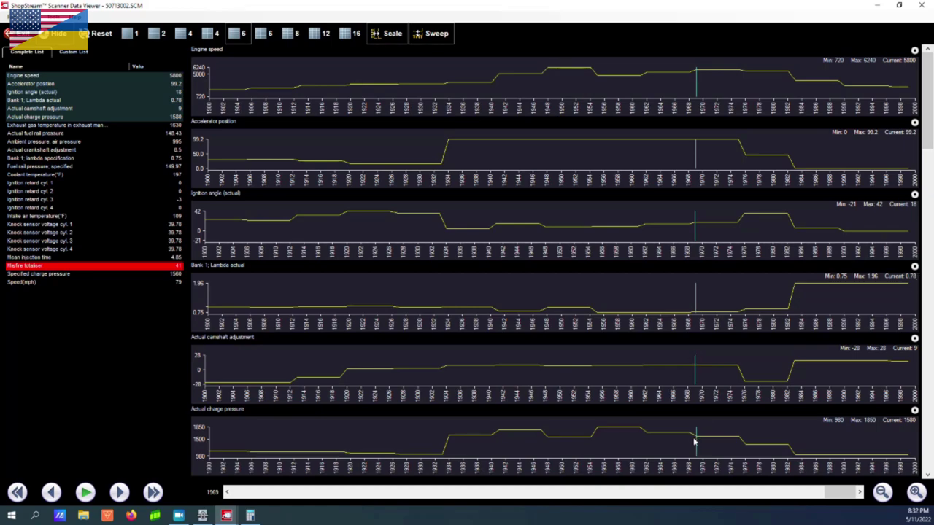
{"action": "scroll", "coordinate": [240, 308], "scroll_direction": "down", "scroll_amount": 1}
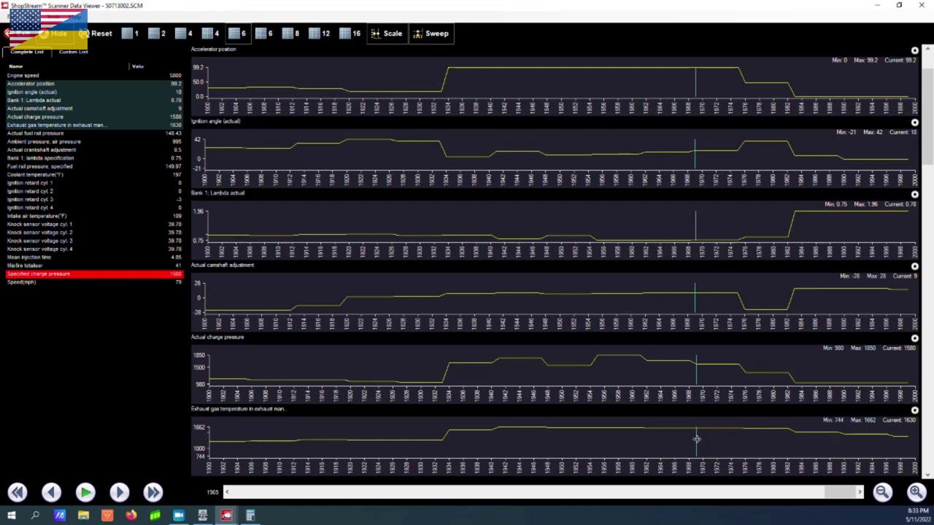
{"action": "scroll", "coordinate": [37, 373], "scroll_direction": "up", "scroll_amount": 1}
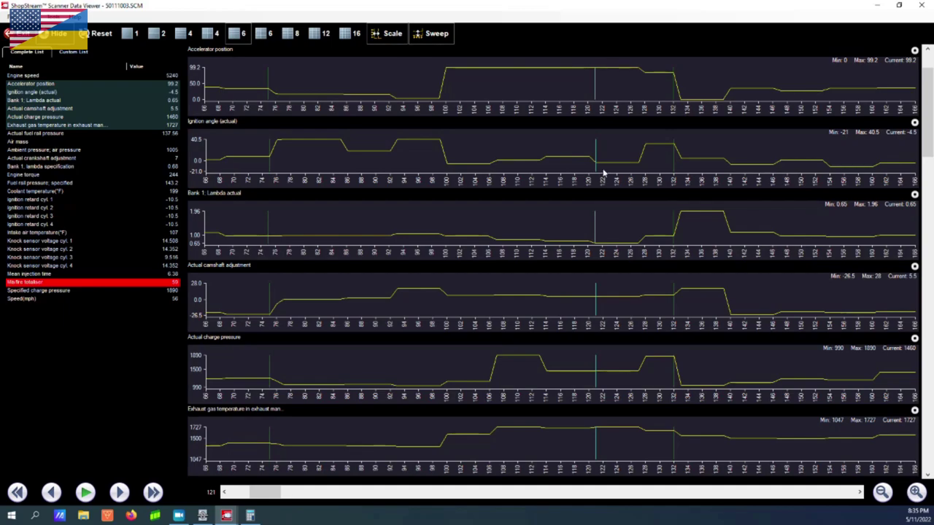
Step: Switch between the bad-run and good-run recordings and highlight the misfire totaliser for comparison
{"action": "left_click", "coordinate": [227, 516]}
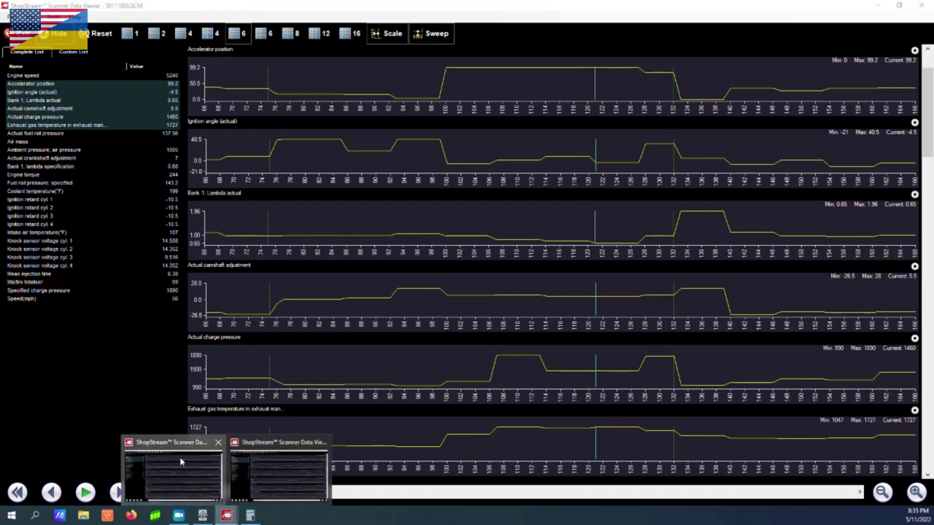
{"action": "left_click", "coordinate": [182, 462]}
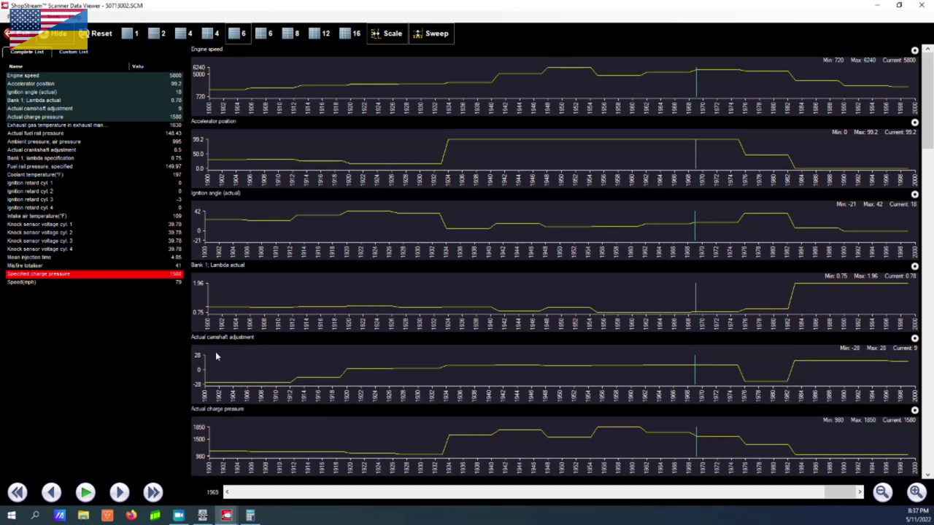
{"action": "left_click", "coordinate": [227, 515]}
{"action": "left_click", "coordinate": [205, 472]}
{"action": "left_click", "coordinate": [167, 267]}
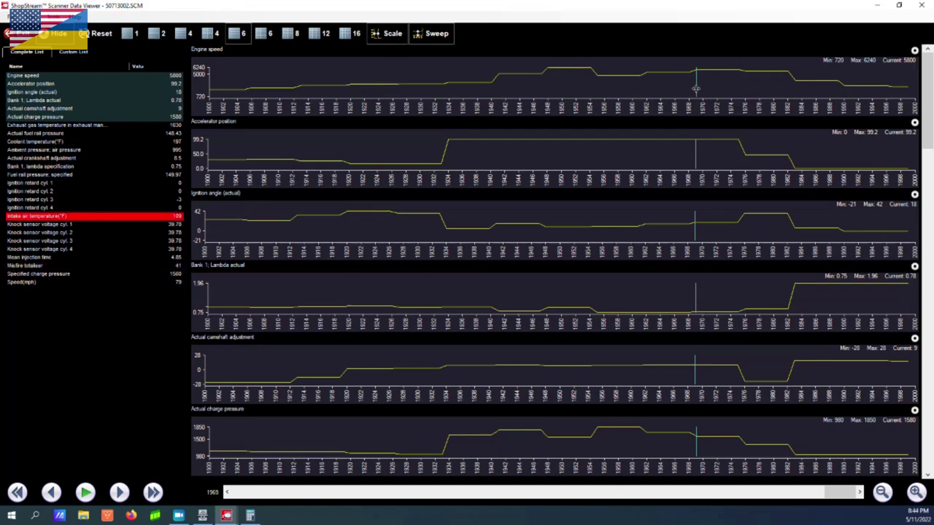
Step: Move the cursor back along the full-throttle run from frame 1969, and check the misfire totaliser at frame 1976
{"action": "mouse_move", "coordinate": [695, 88]}
{"action": "left_mouse_down"}
{"action": "mouse_move", "coordinate": [567, 90]}
{"action": "mouse_move", "coordinate": [693, 90]}
{"action": "left_mouse_up"}
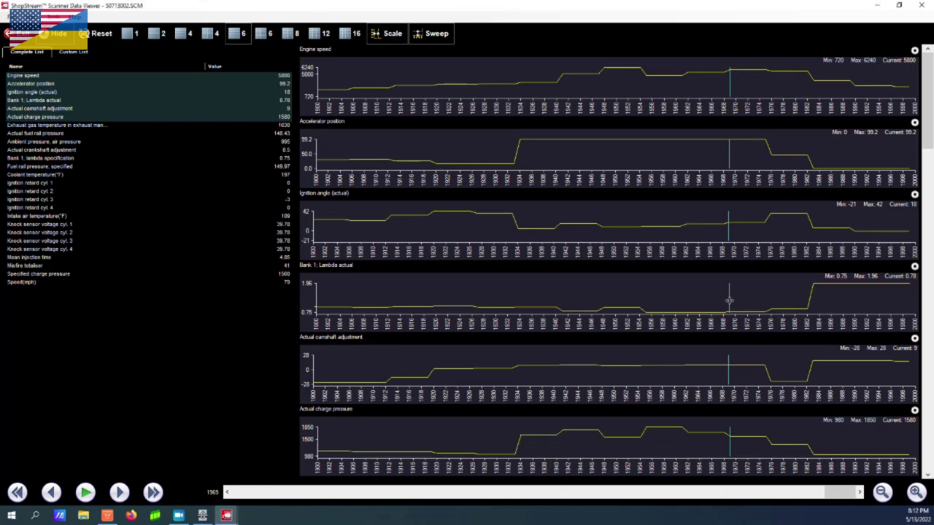
{"action": "left_click_drag", "start_coordinate": [729, 300], "coordinate": [604, 282]}
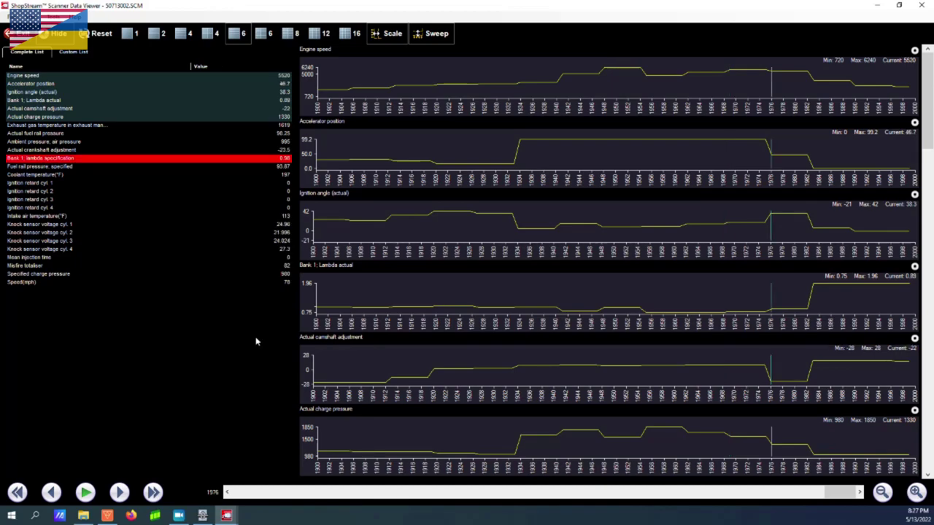
{"action": "left_click", "coordinate": [274, 267]}
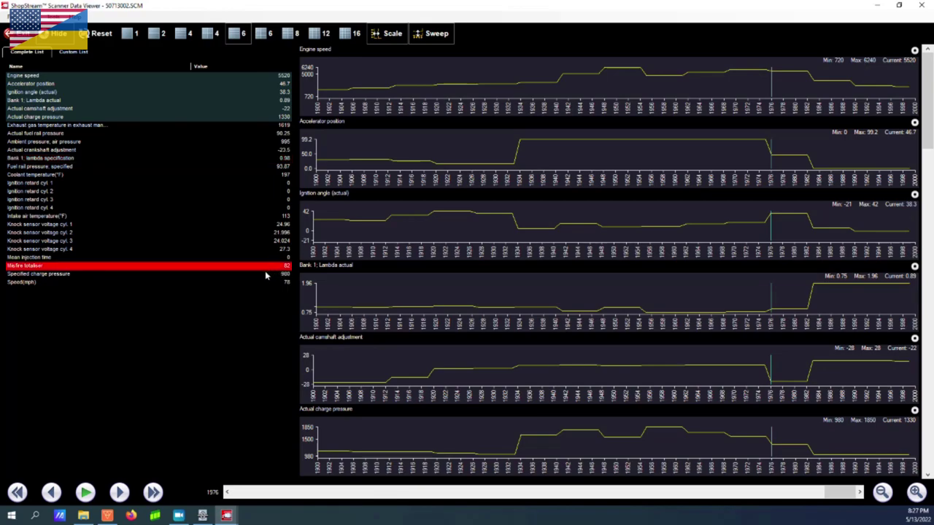